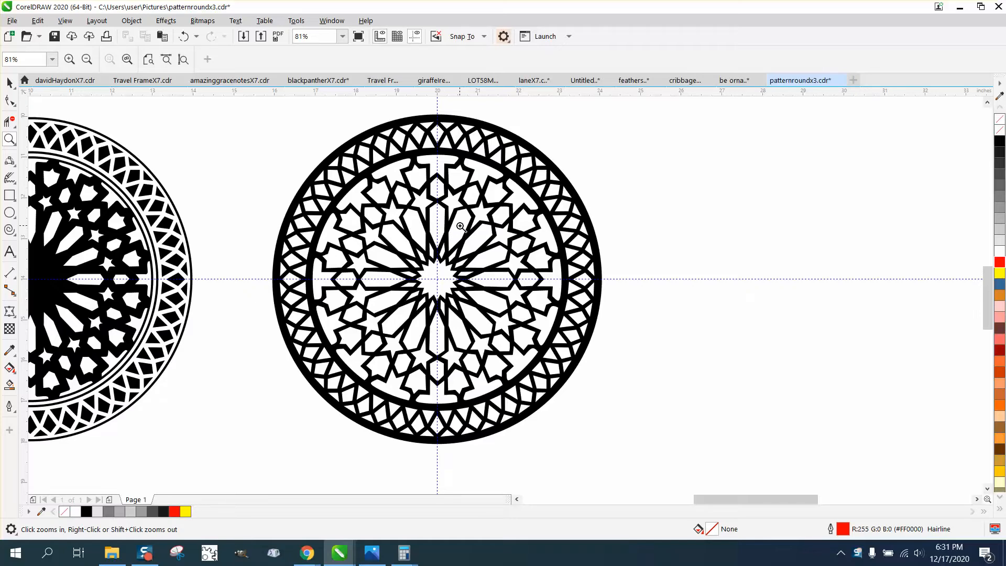
Step: Examine the solid-filled round pattern and the line-drawn one up close for comparison
right_click(460, 227)
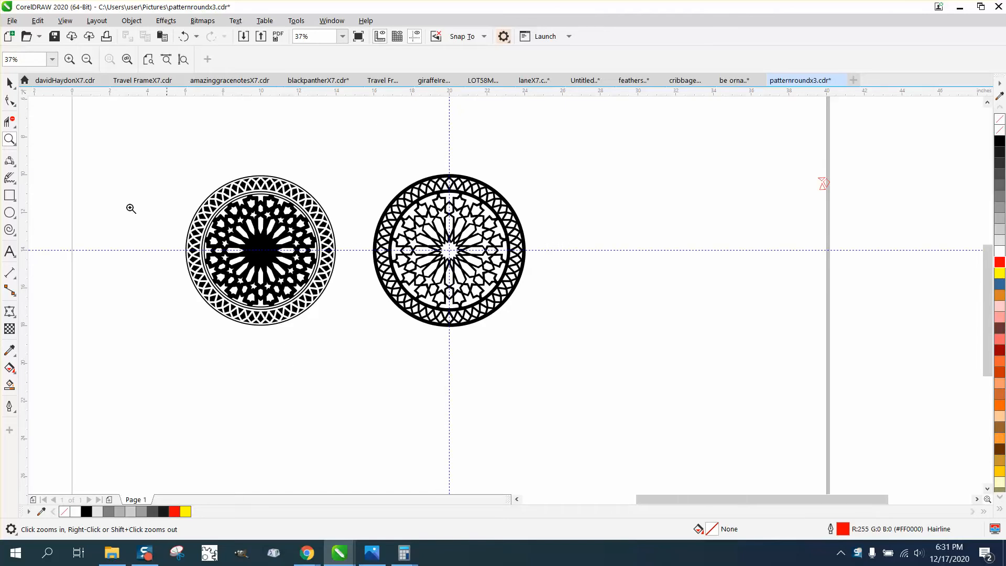
drag(176, 164, 611, 371)
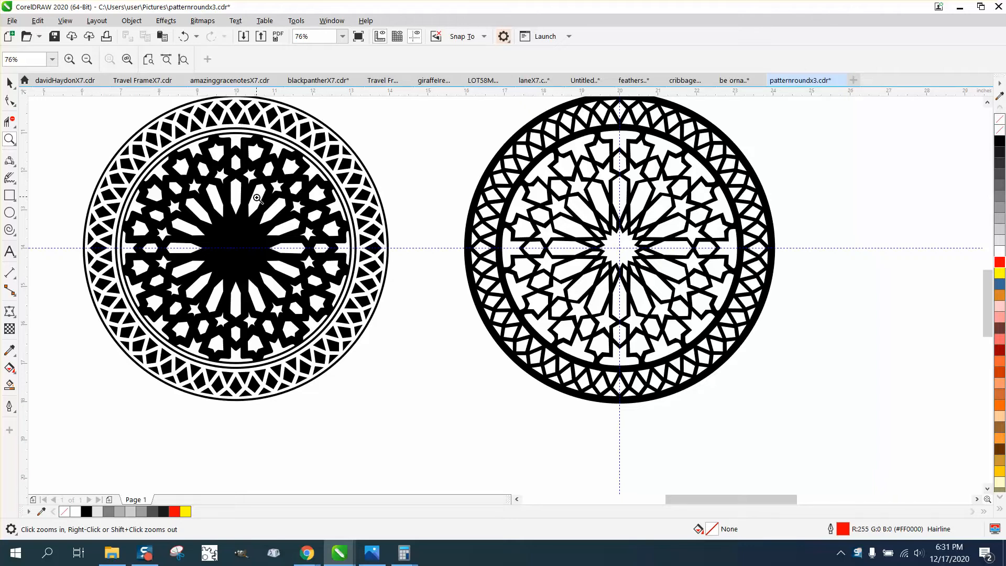
click(10, 82)
scroll(290, 217, down, 3)
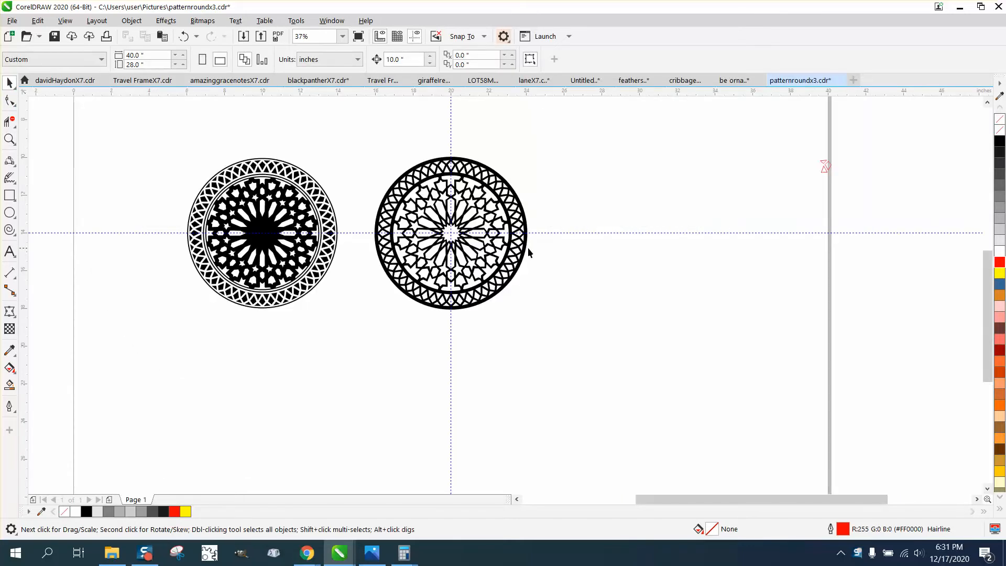
click(10, 140)
drag(346, 157, 662, 349)
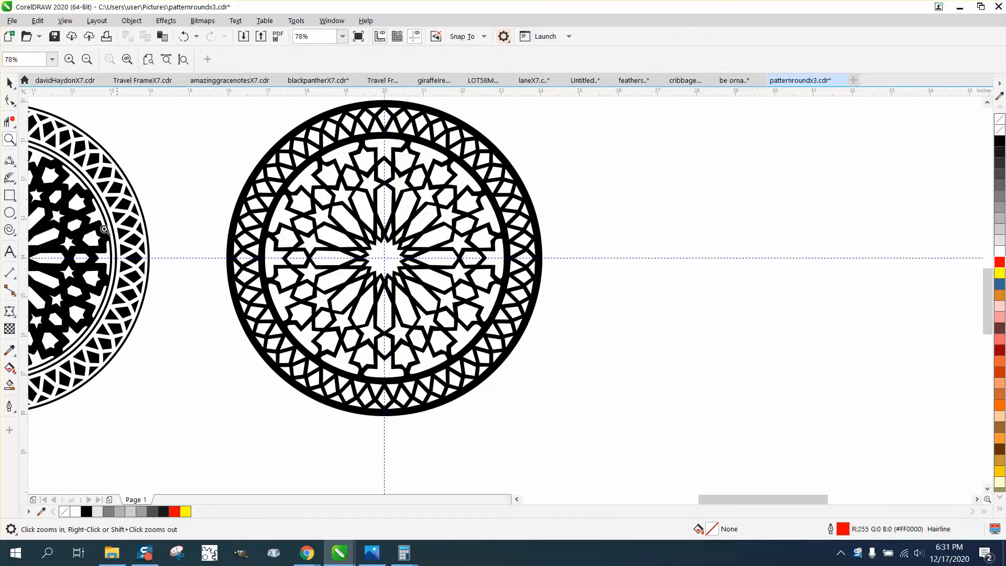
click(10, 83)
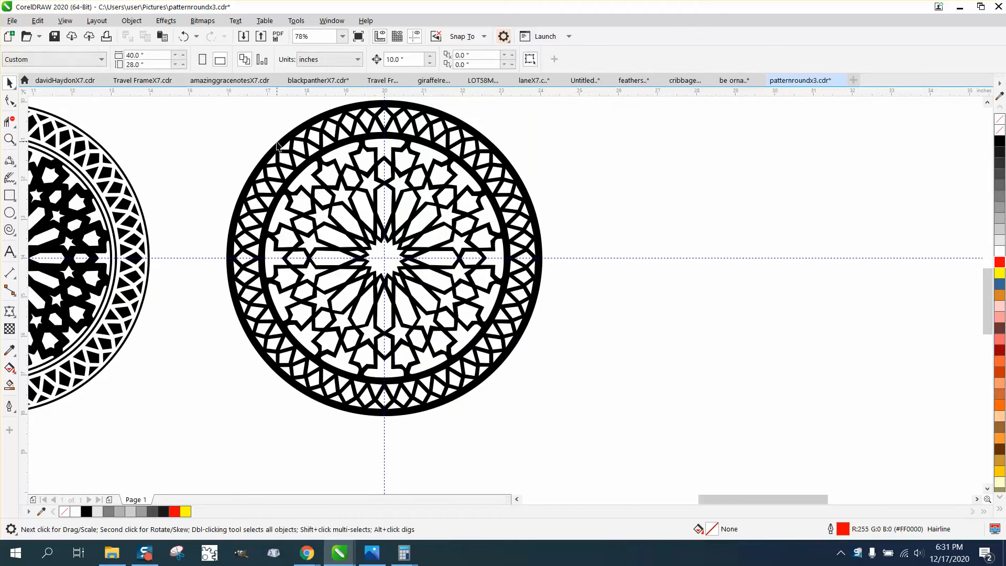
click(277, 146)
click(192, 123)
Step: Smart-fill five adjacent cells at the top of the line-drawn inner rosette in black without outline, moving each 10 inches right
click(9, 385)
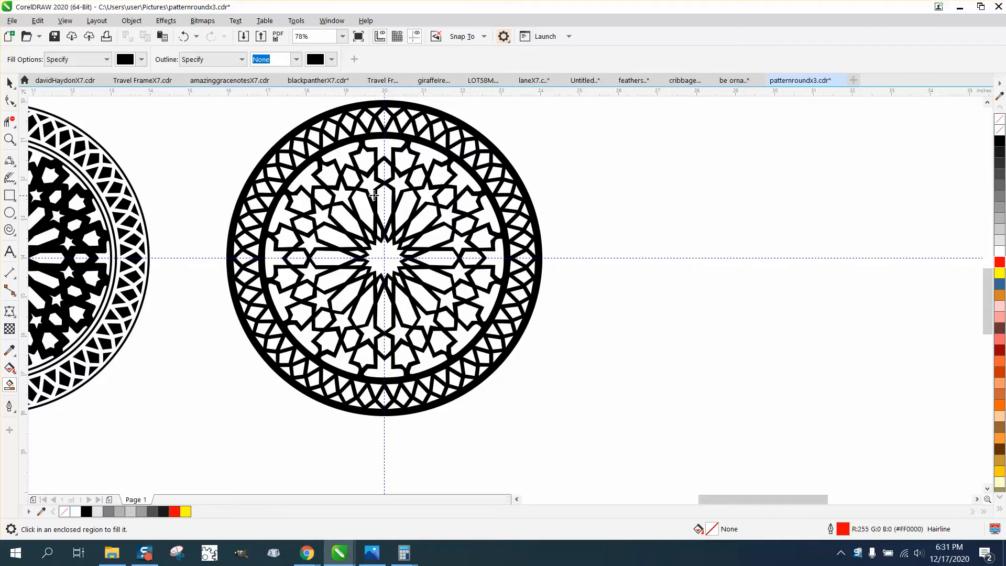
click(387, 207)
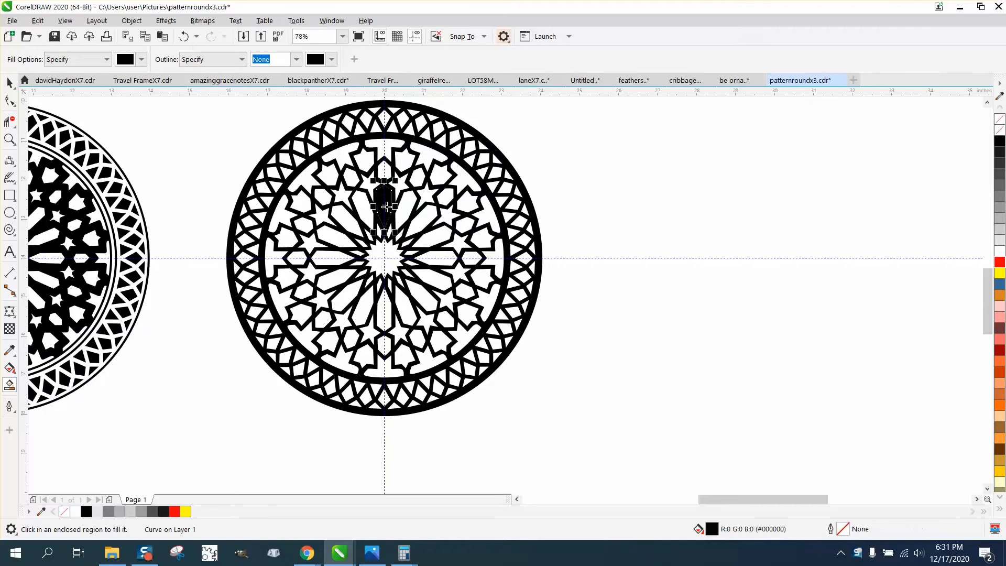
key(shift+Right)
click(385, 173)
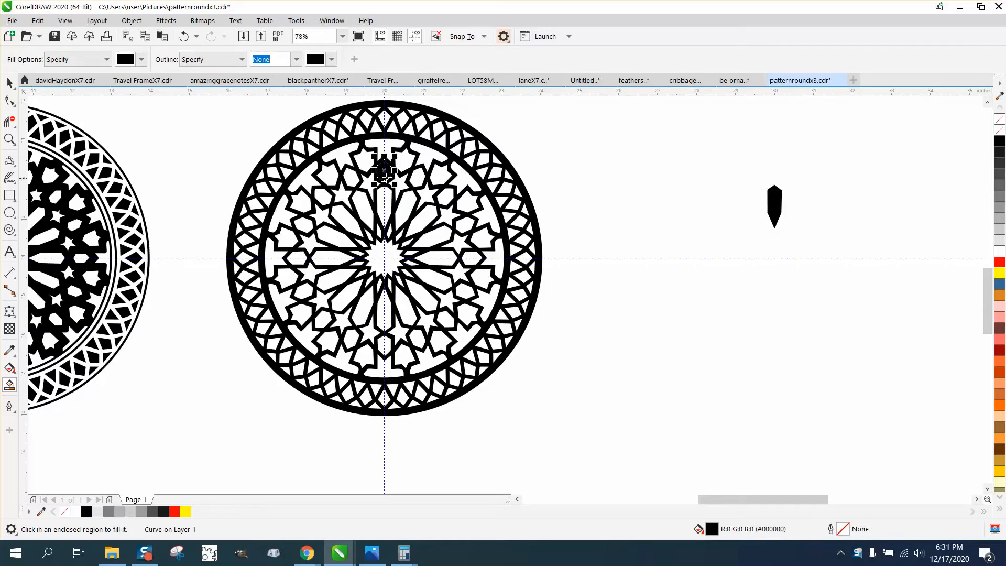
key(shift+Right)
click(387, 147)
key(shift+Right)
click(396, 156)
key(shift+Right)
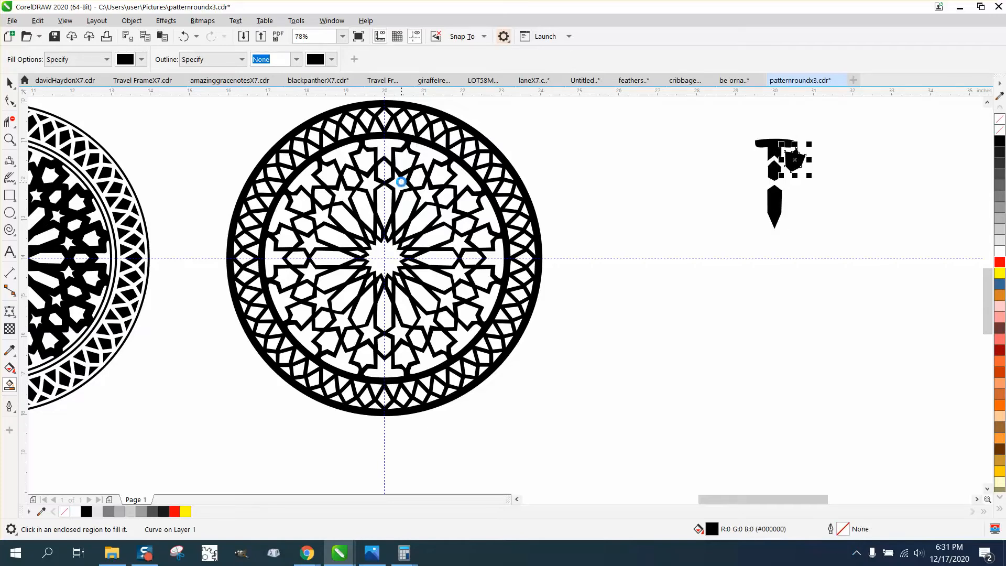
click(412, 199)
key(shift+Right)
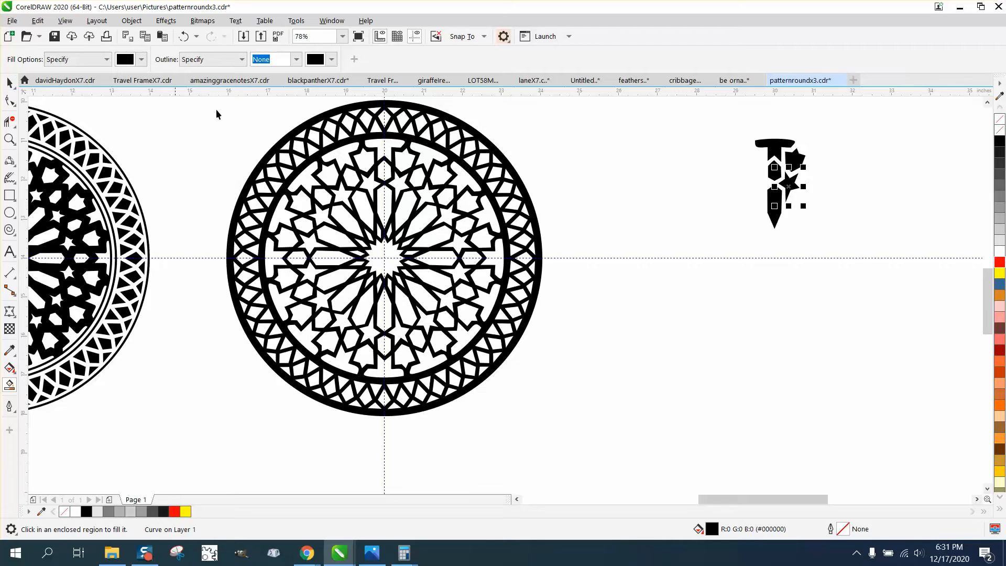
Step: Remove the fill from the five extracted pieces, give them a red outline, and group them
key(space)
drag(743, 130, 856, 265)
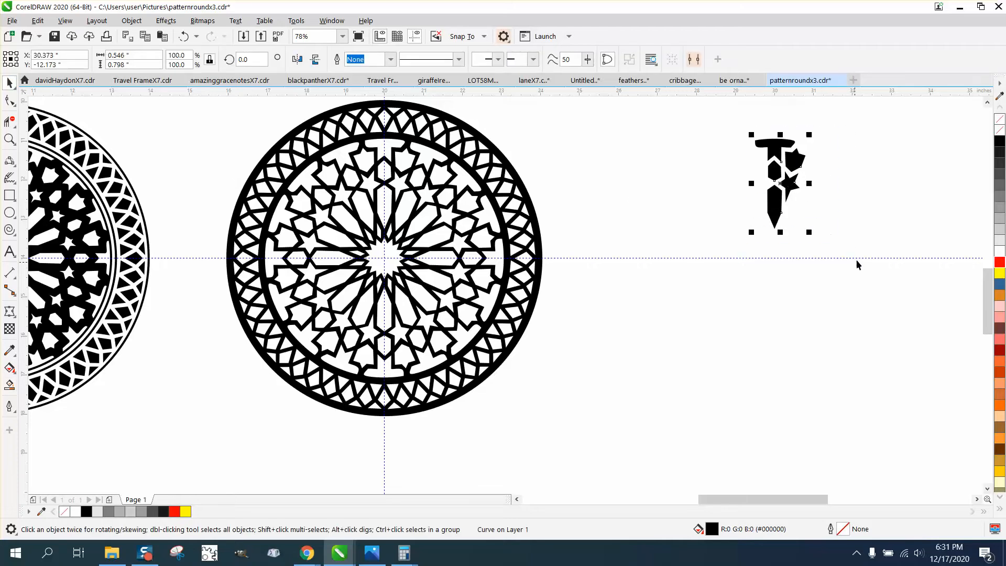
click(1000, 119)
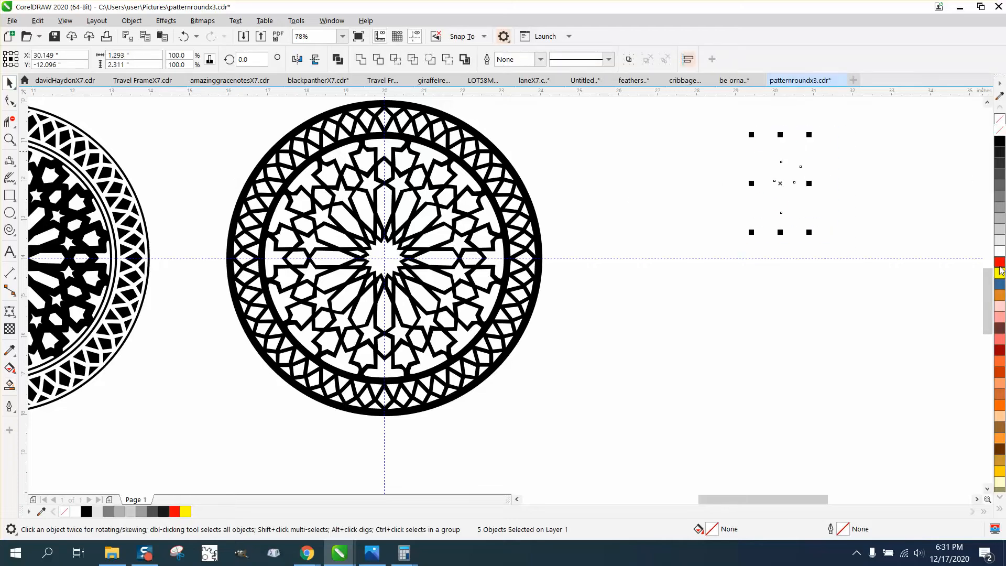
right_click(1000, 265)
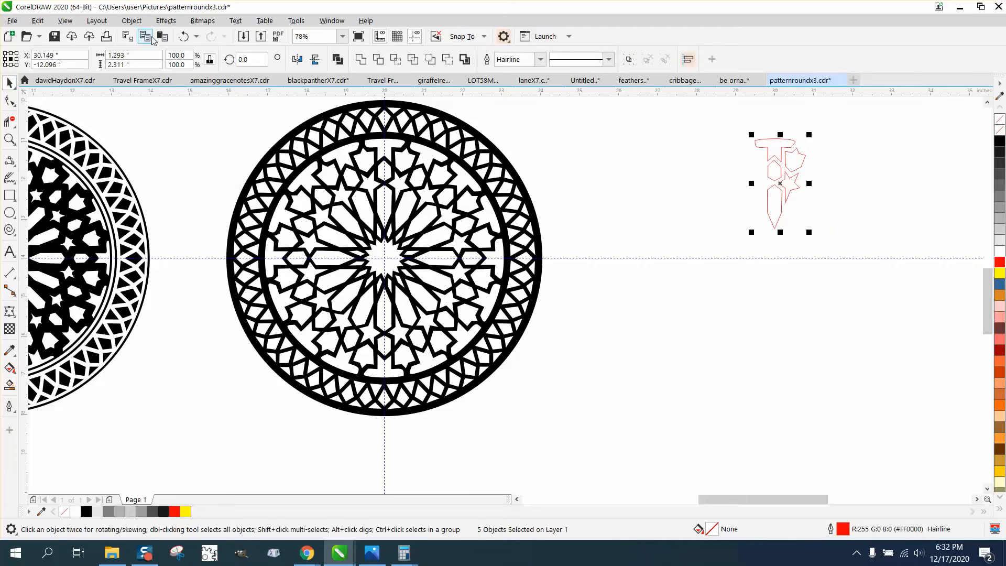
click(131, 21)
mouse_move(144, 226)
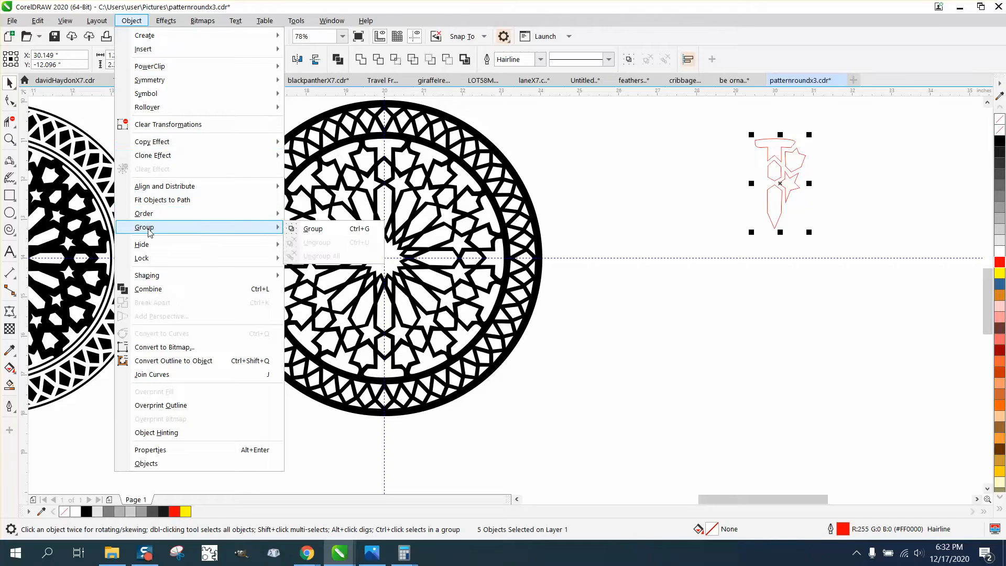
click(313, 227)
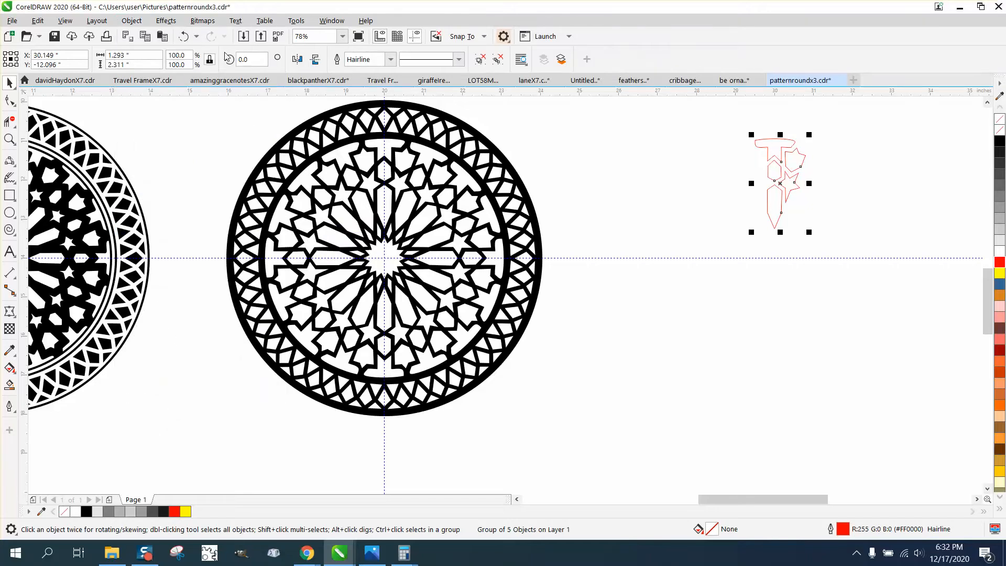
Step: Apply a one-step inside contour with a 0.03-inch offset to the grouped pieces
click(158, 23)
click(185, 304)
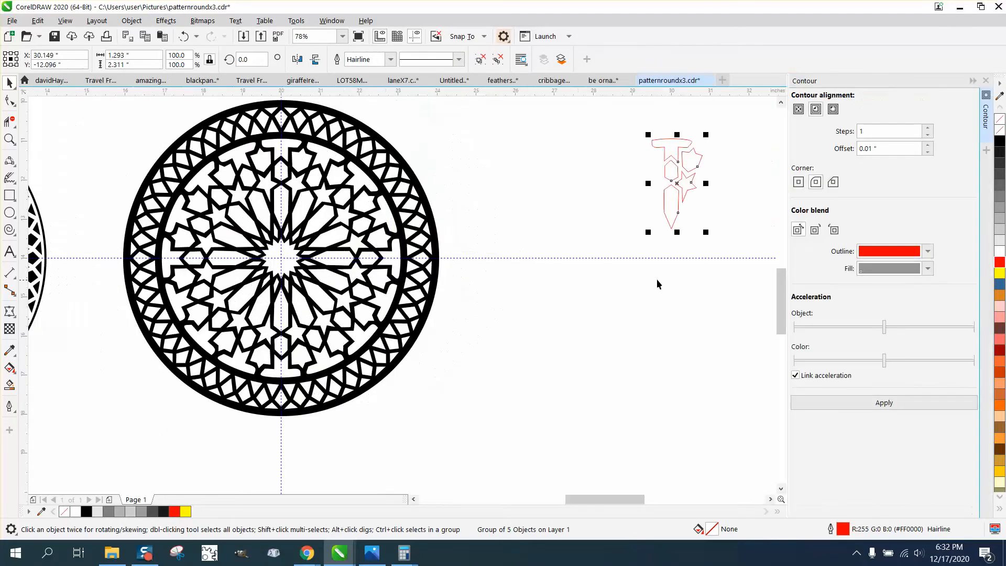
drag(883, 149, 834, 151)
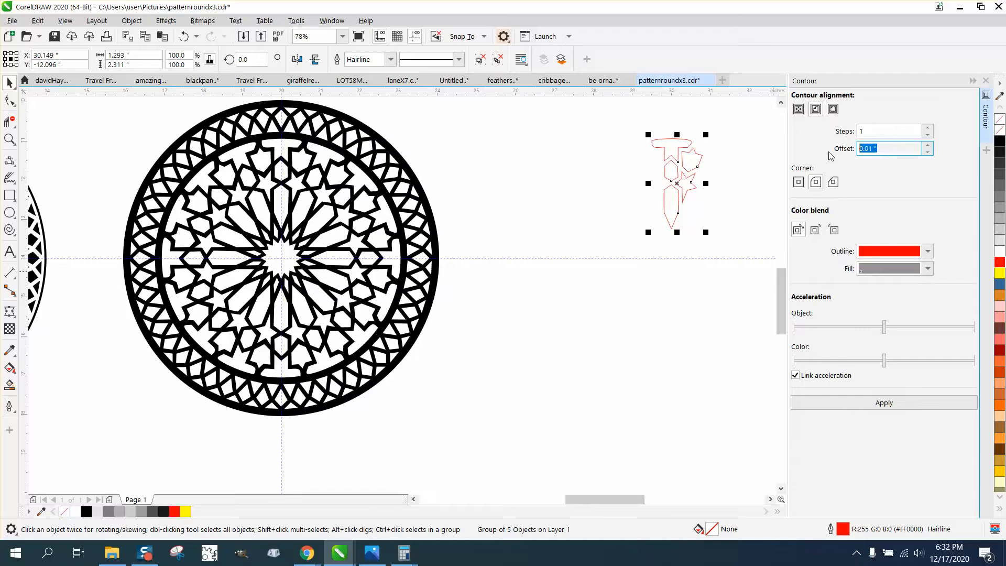
text(.03)
click(884, 404)
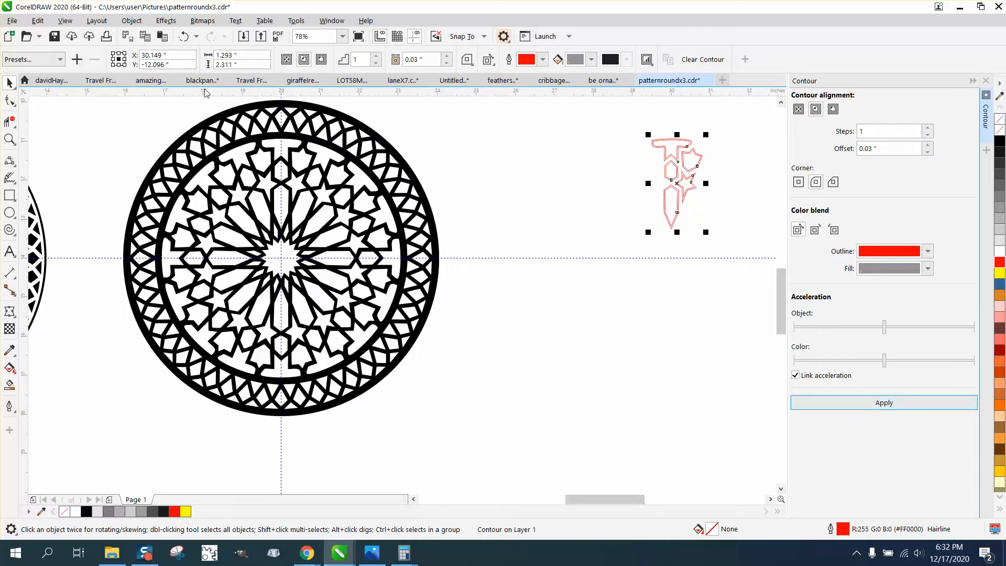
Step: Break the contour apart and move the original outer outlines 10 inches right, away from the inset ones
click(131, 21)
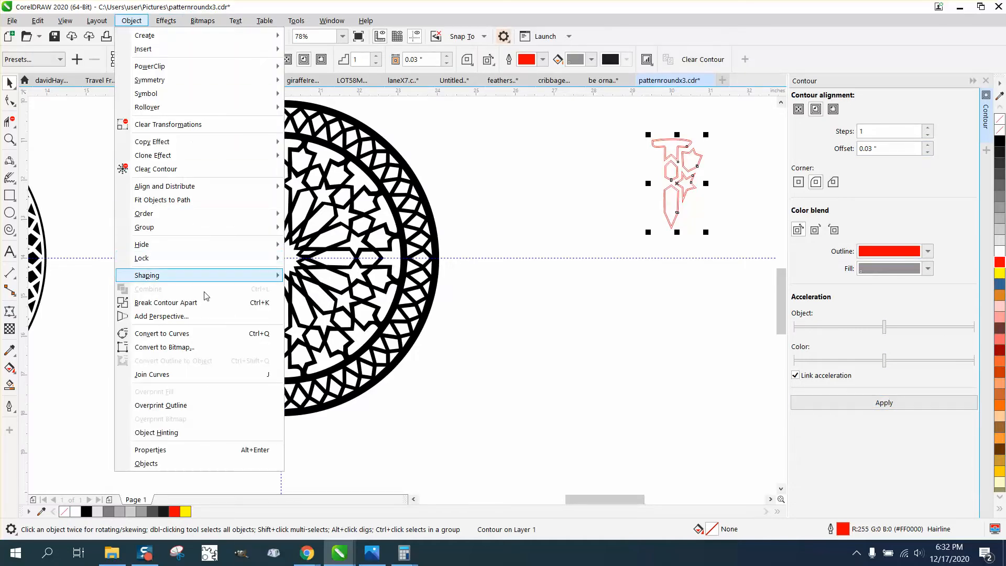
click(173, 302)
click(571, 224)
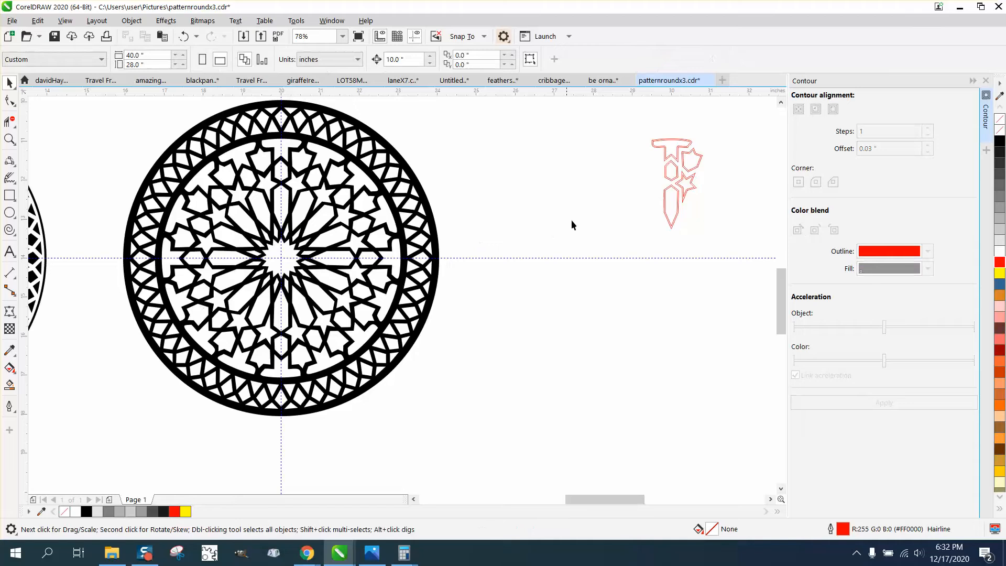
click(696, 186)
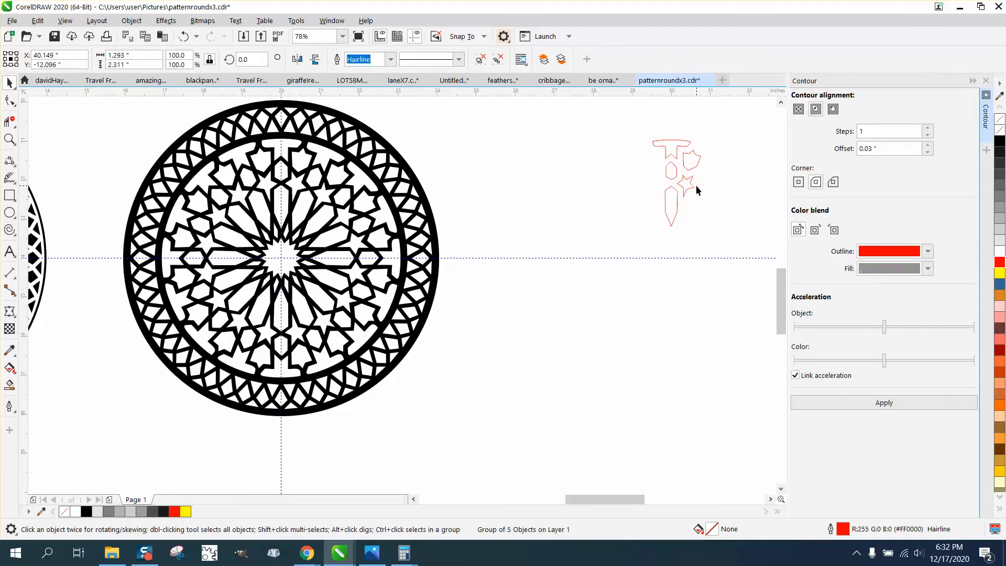
Step: Move the line-drawn round pattern 10 inches down and the inset group 10 inches left onto the vertical guideline
scroll(332, 206, down, 2)
click(333, 205)
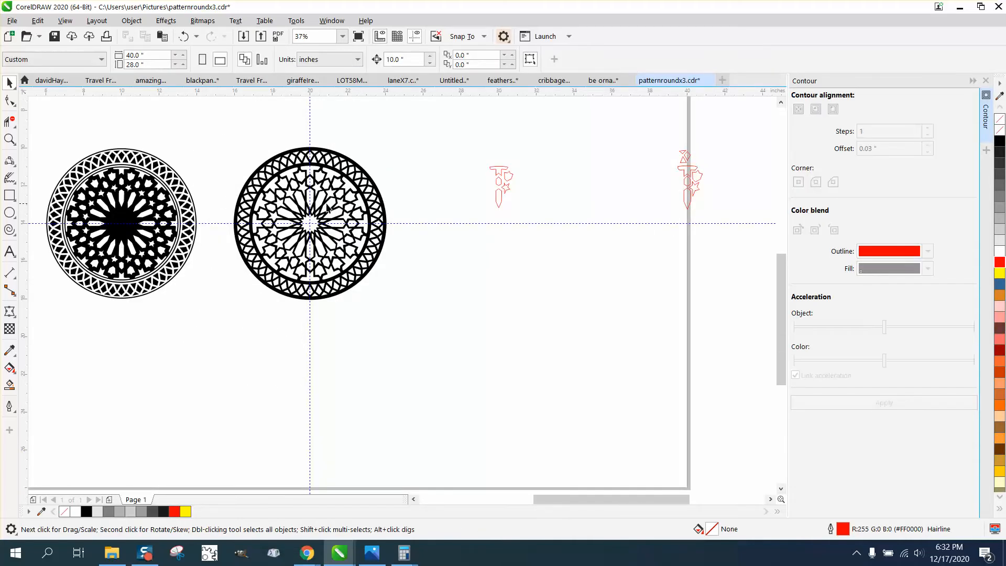
click(325, 202)
key(Down)
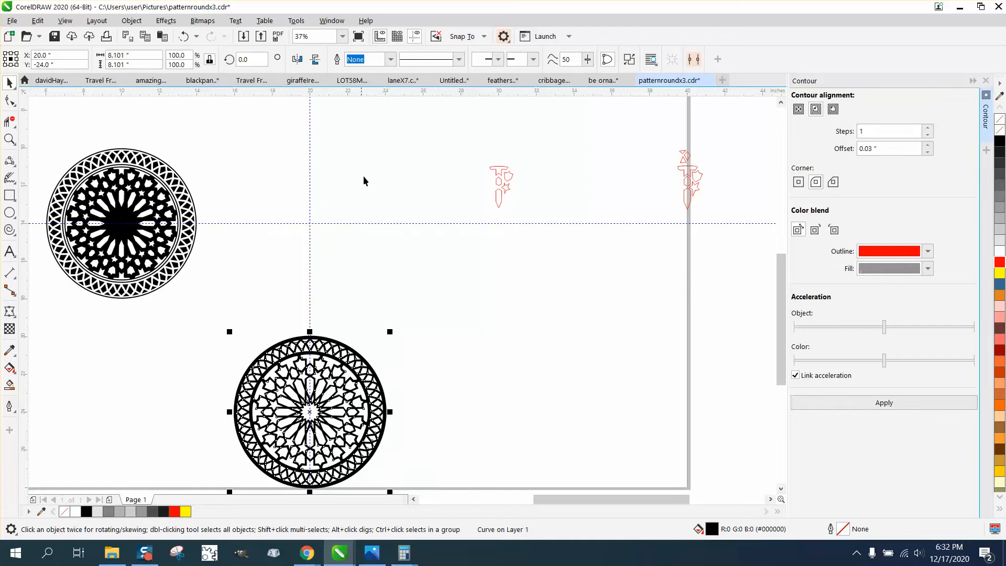
drag(479, 153, 519, 213)
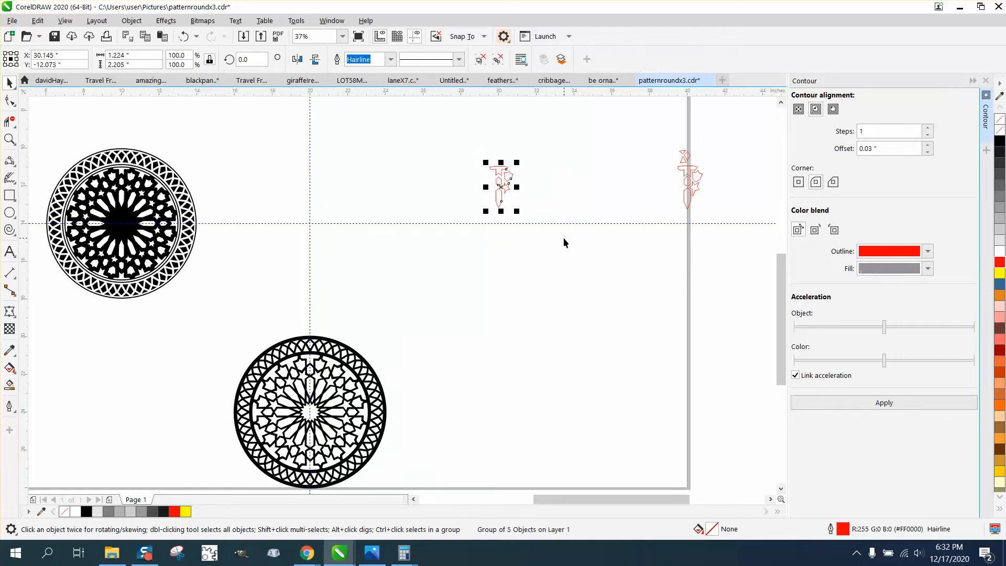
key(Left)
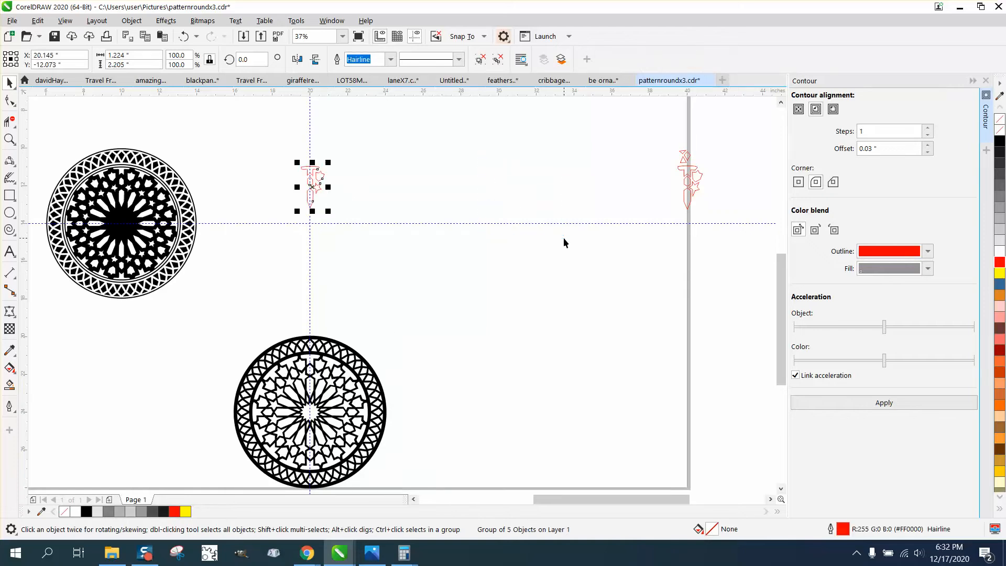
Step: Place the inset group's center of rotation at the intersection of the two guidelines
click(310, 187)
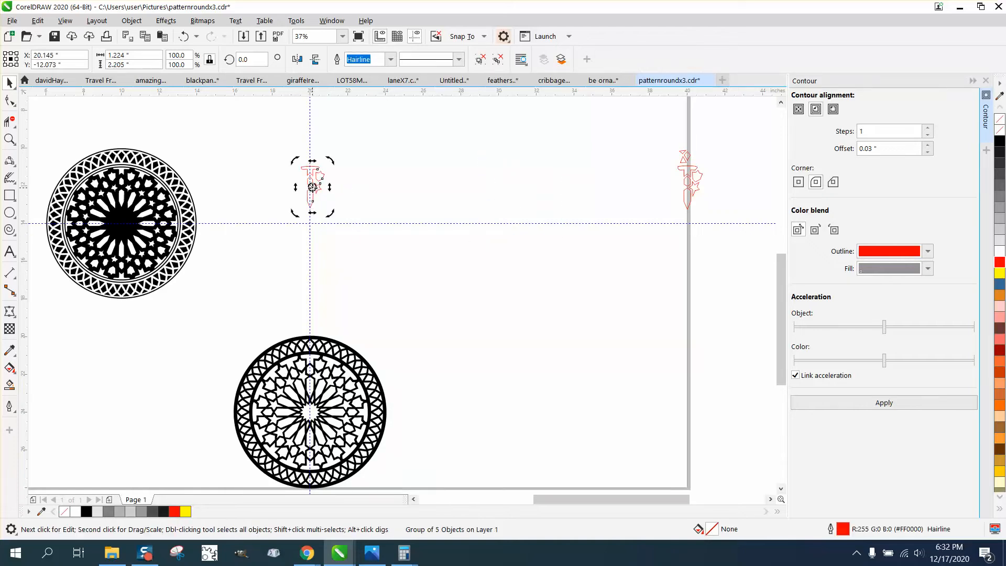
click(344, 187)
click(318, 181)
click(313, 183)
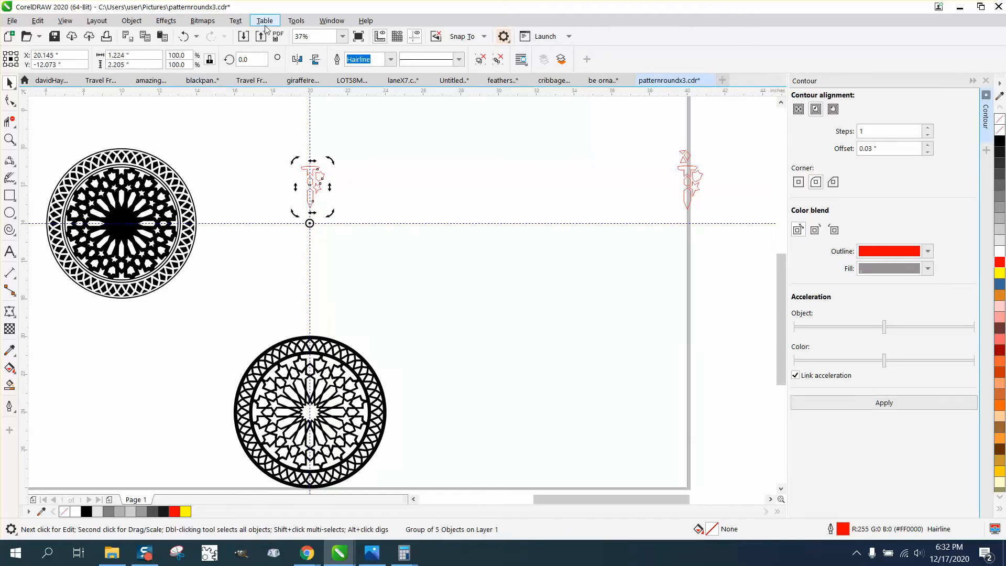
Step: Rotate the inset group by 22.5 degrees with 15 copies around the guideline intersection to build the full rosette
click(972, 81)
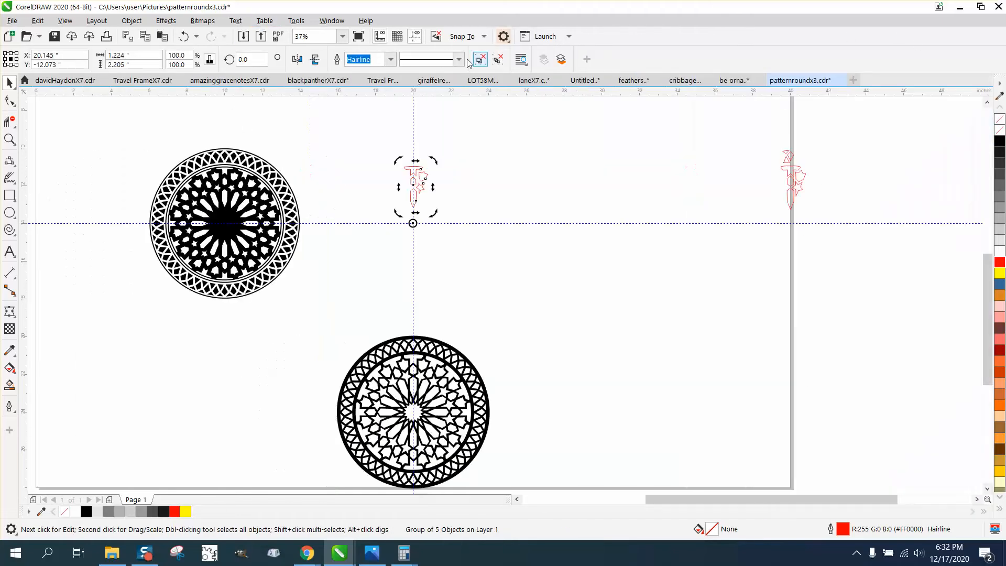
click(331, 21)
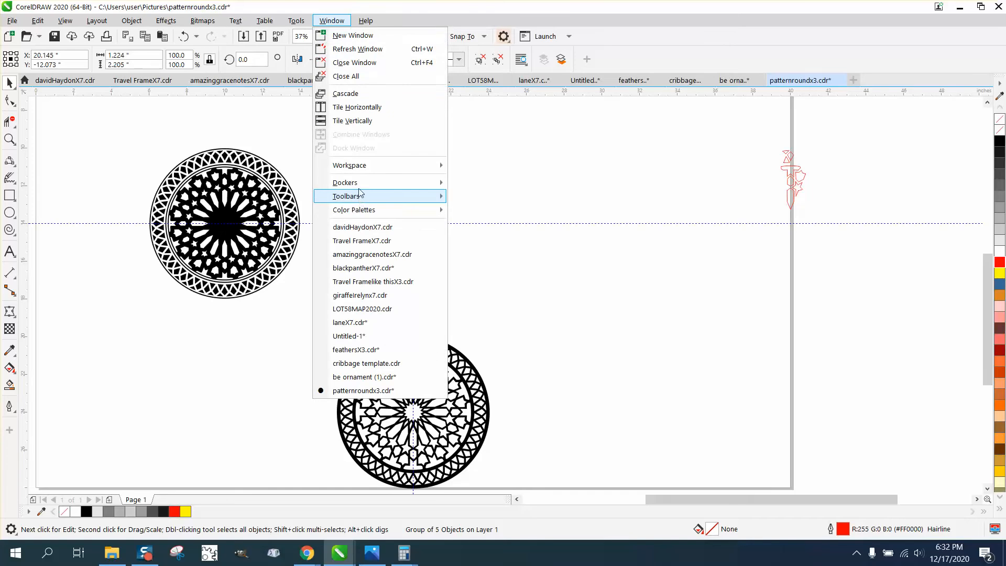
mouse_move(361, 182)
click(502, 140)
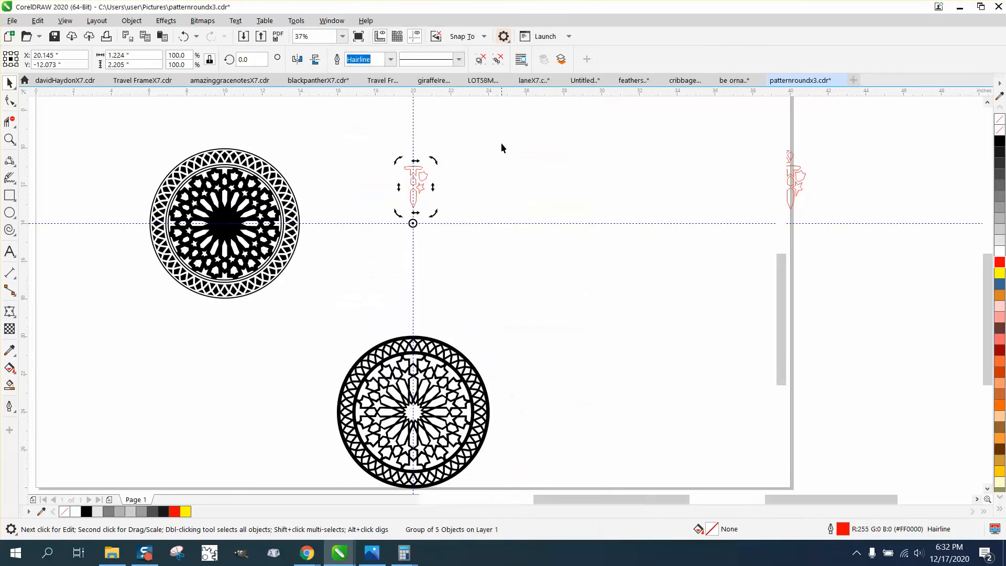
click(863, 136)
drag(869, 136, 828, 142)
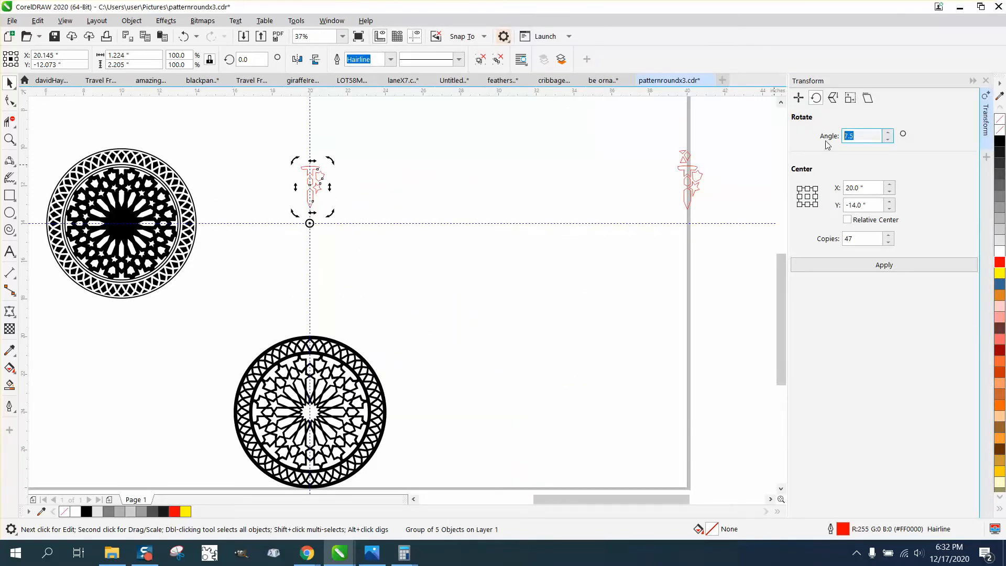
text(22)
click(866, 238)
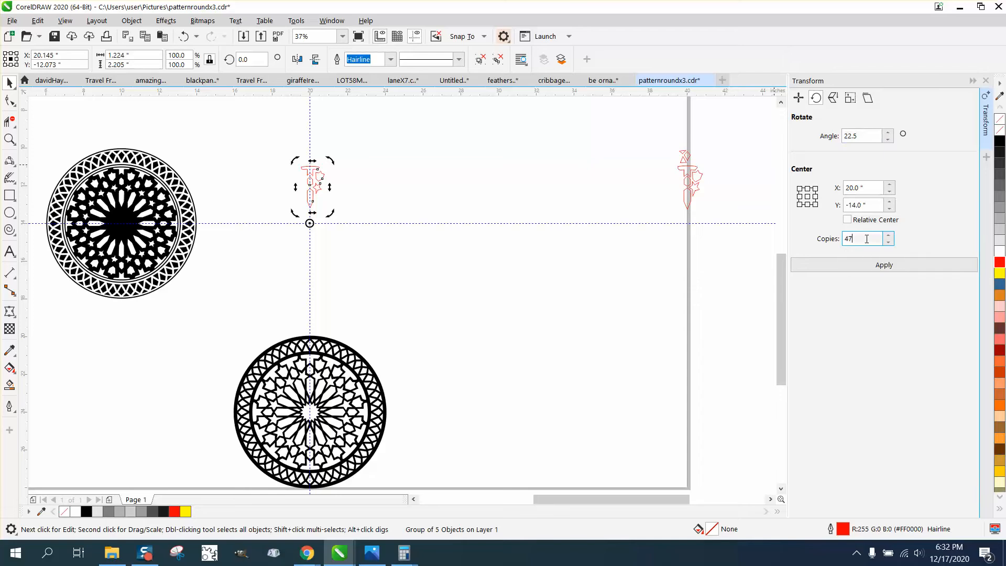
text(15)
click(877, 269)
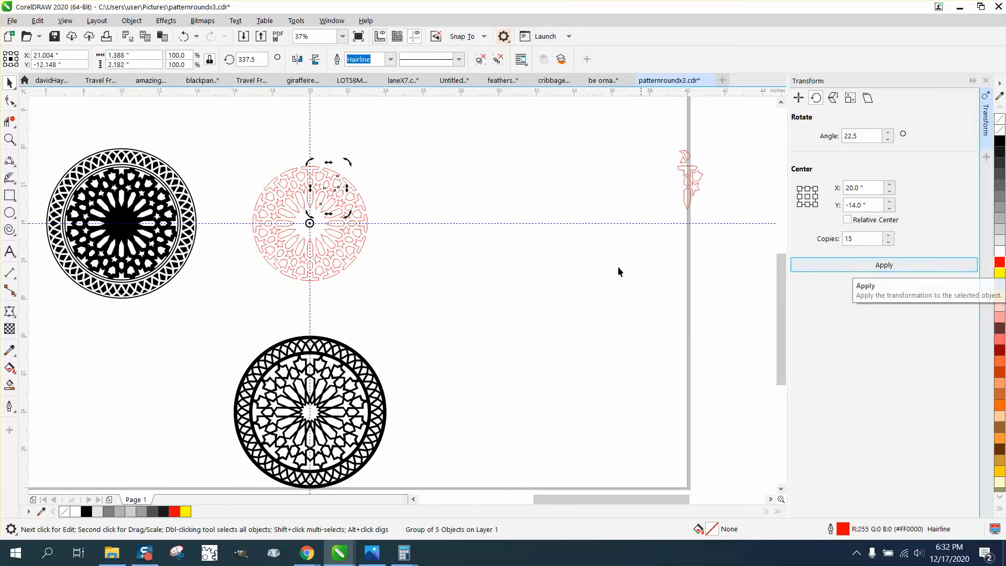
click(476, 194)
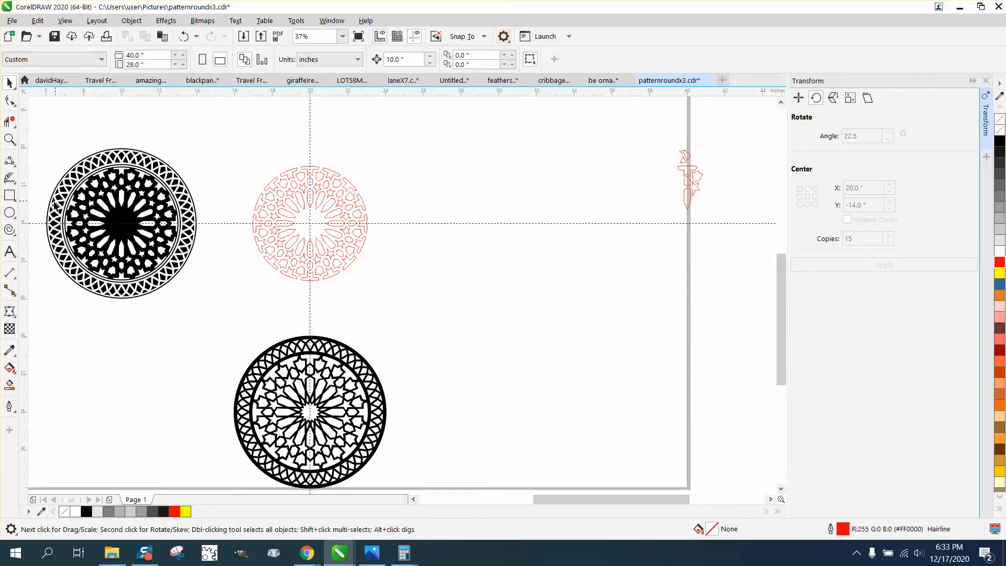
Step: Draw a circle about 5.83 inches in diameter and center it on the page over the red rosette
click(10, 212)
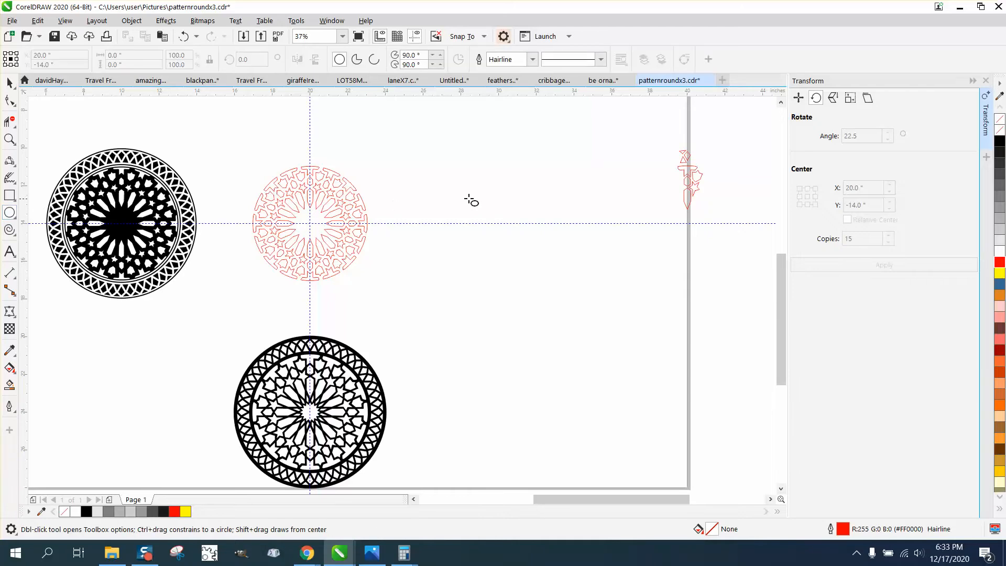
drag(480, 189, 386, 299)
key(p)
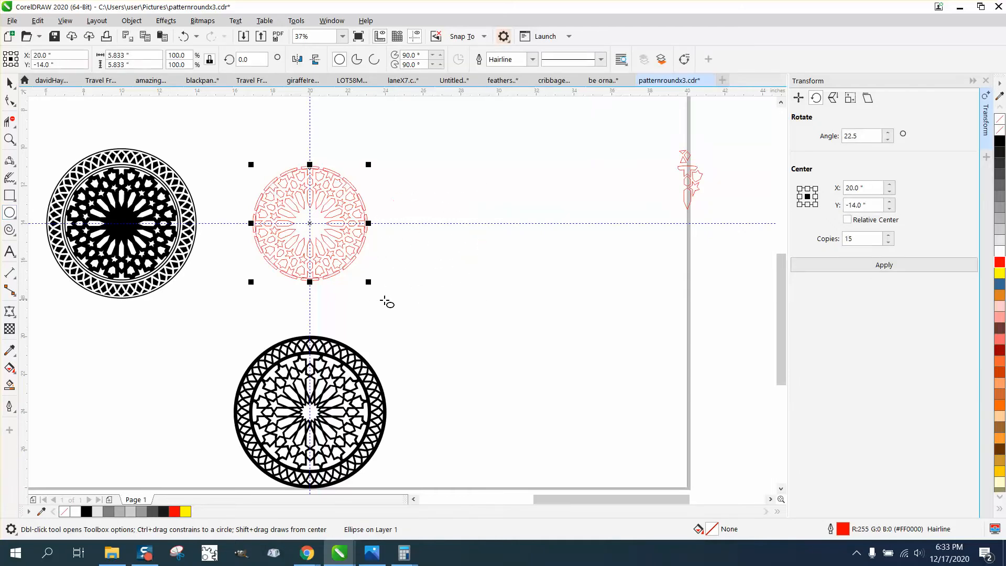
click(10, 139)
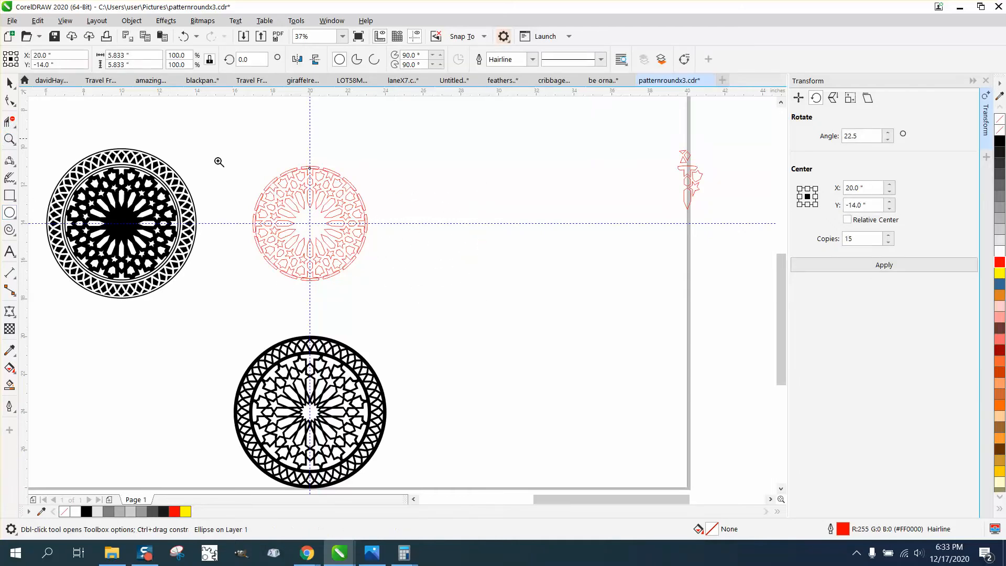
click(375, 194)
click(10, 82)
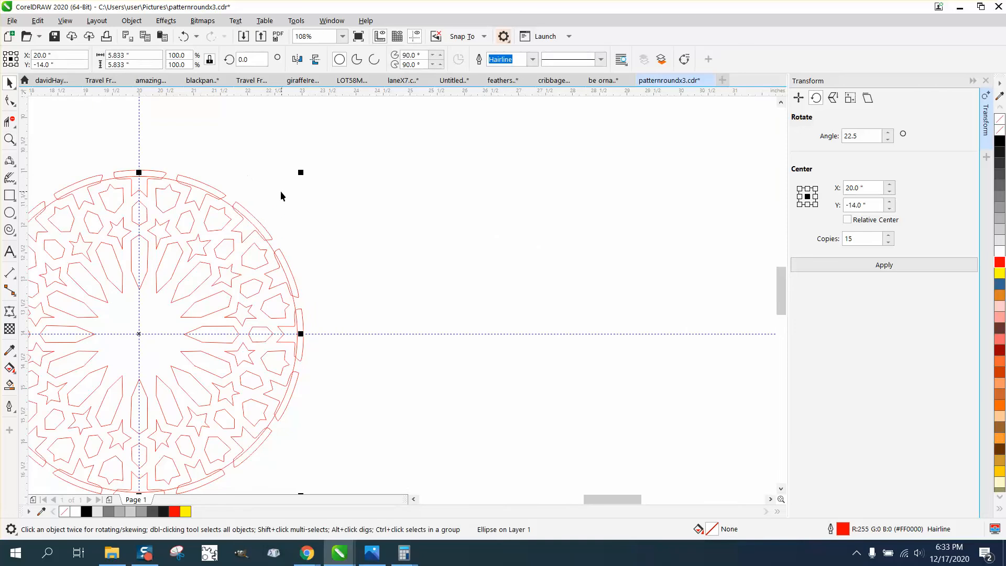
Step: Give the circle a black outline 4.0 pt wide
double_click(844, 529)
click(424, 230)
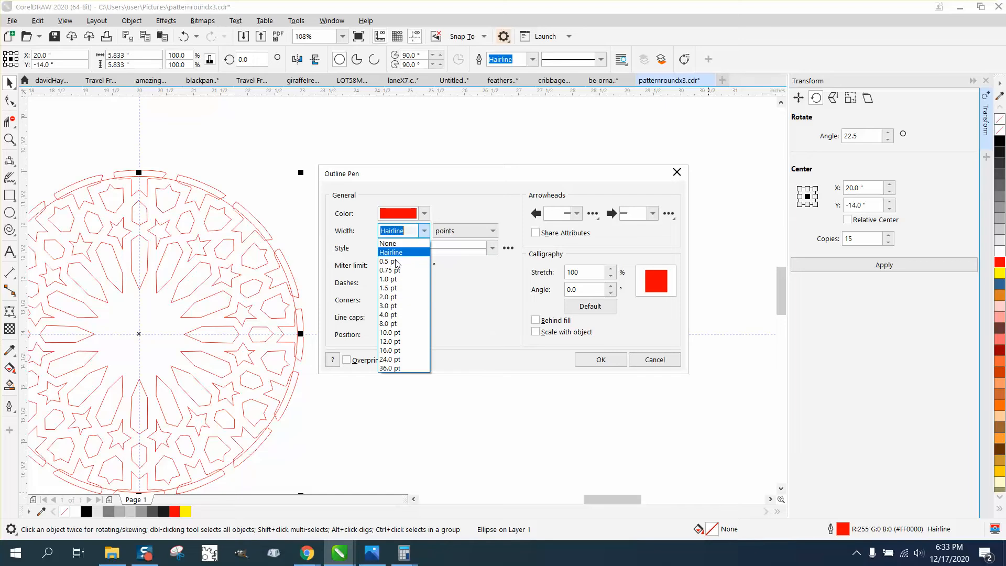
click(388, 305)
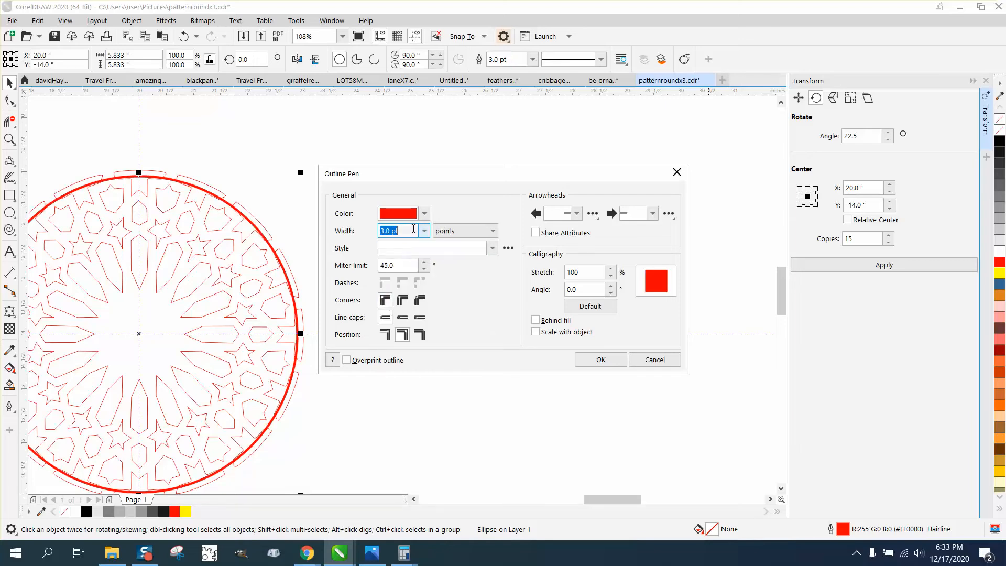
click(424, 231)
click(393, 317)
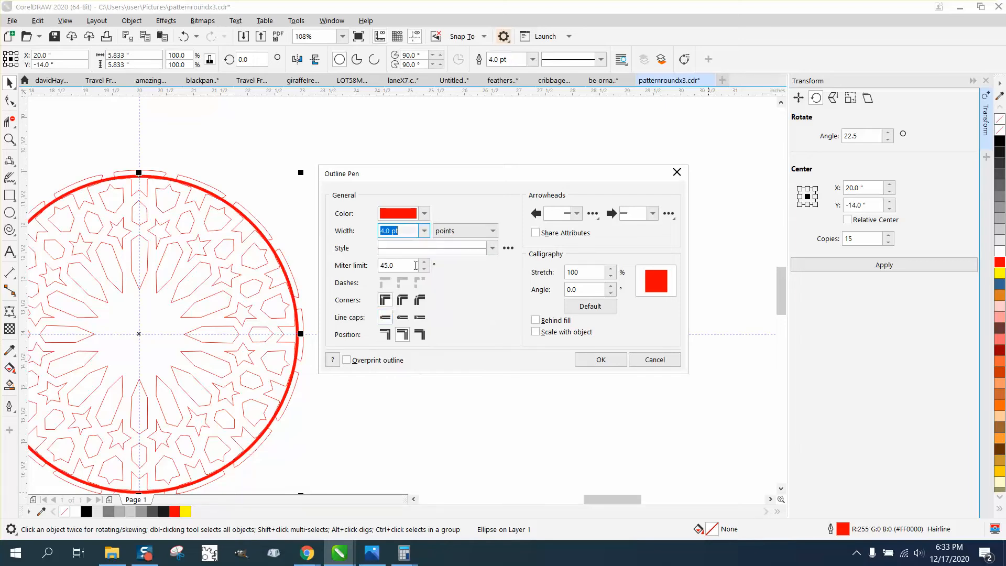
click(426, 214)
click(411, 274)
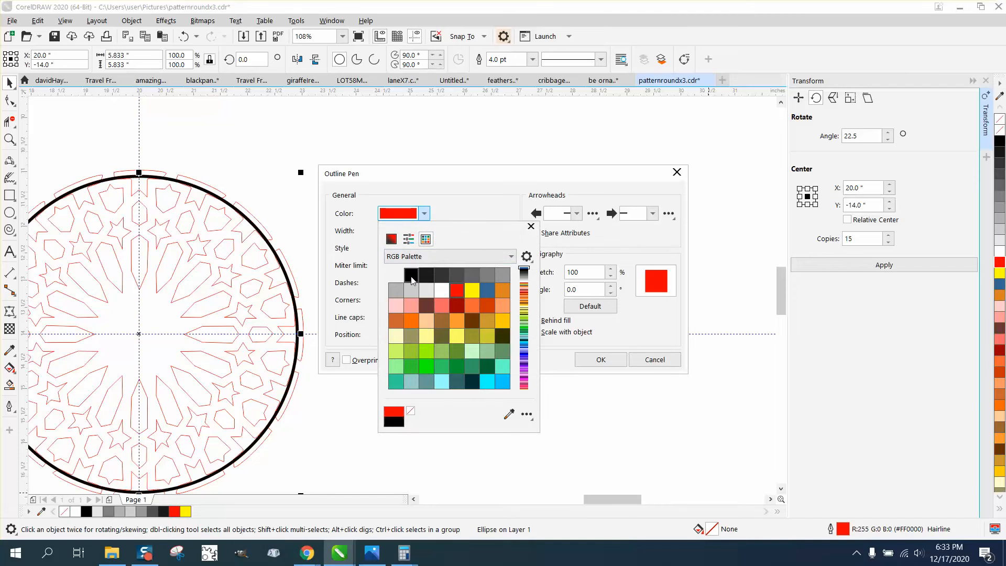
click(568, 357)
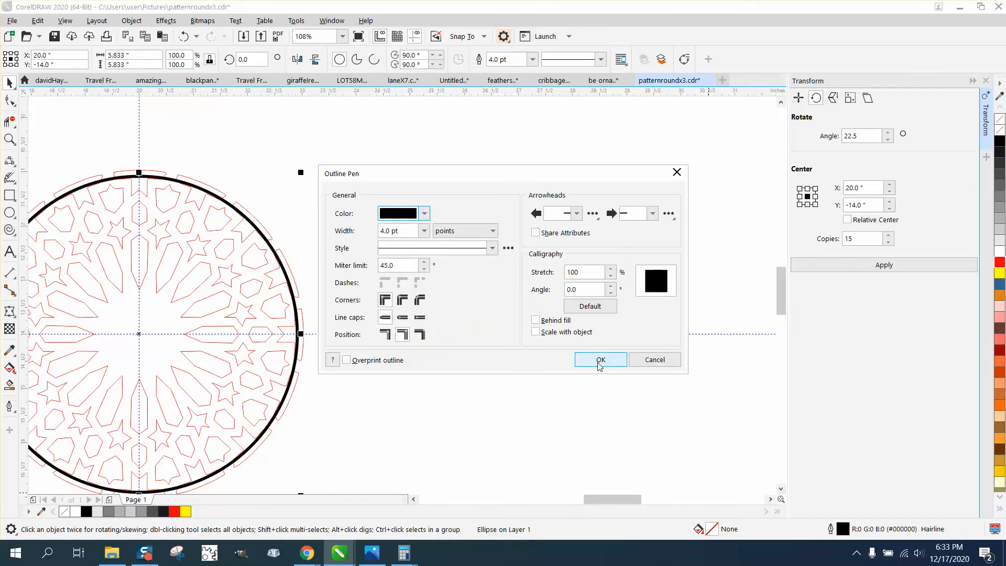
click(600, 362)
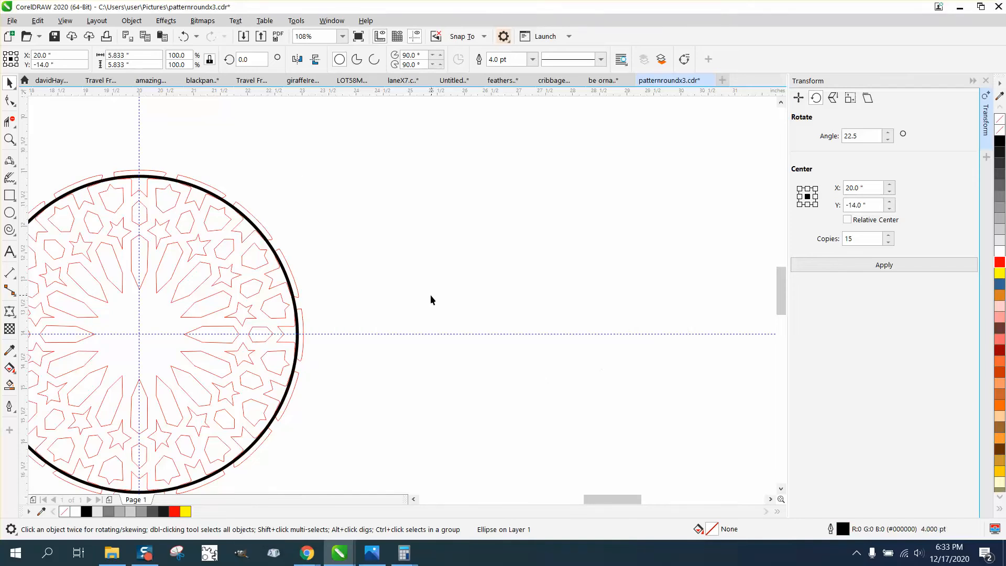
Step: Enlarge the circle from its center to about 6.08 inches so it encloses the rosette's outer edge
click(271, 225)
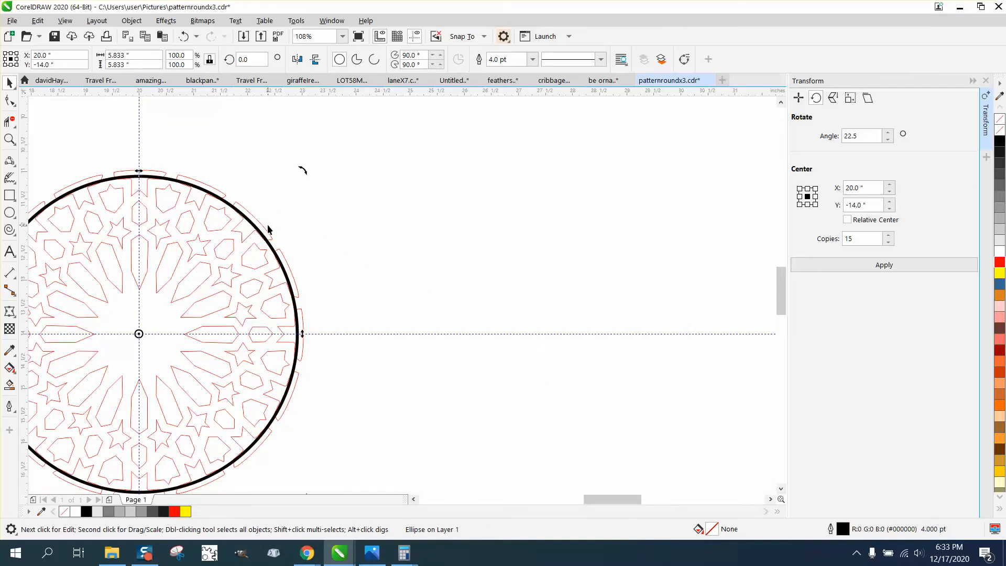
click(262, 230)
click(258, 229)
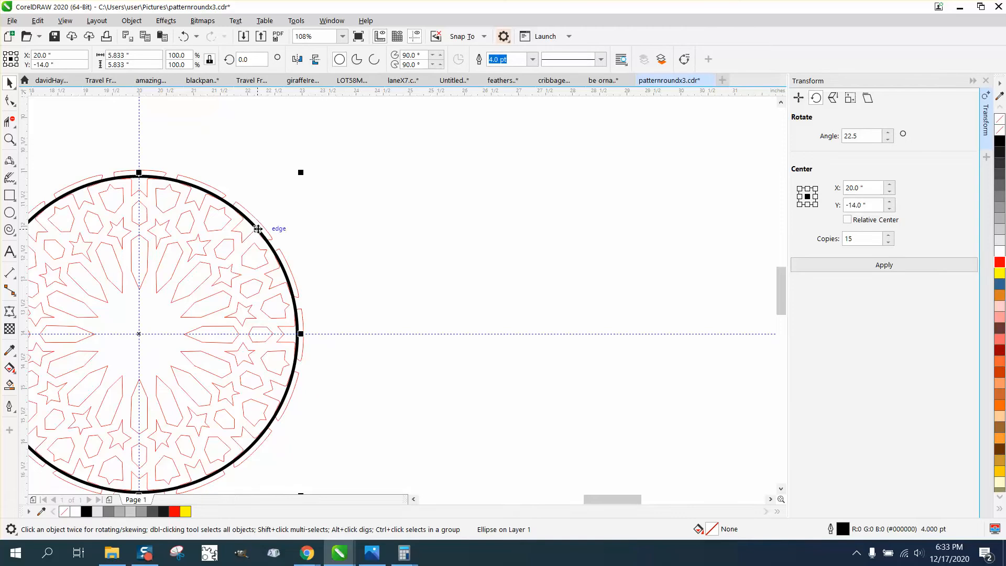
drag(300, 174, 308, 166)
scroll(394, 202, down, 2)
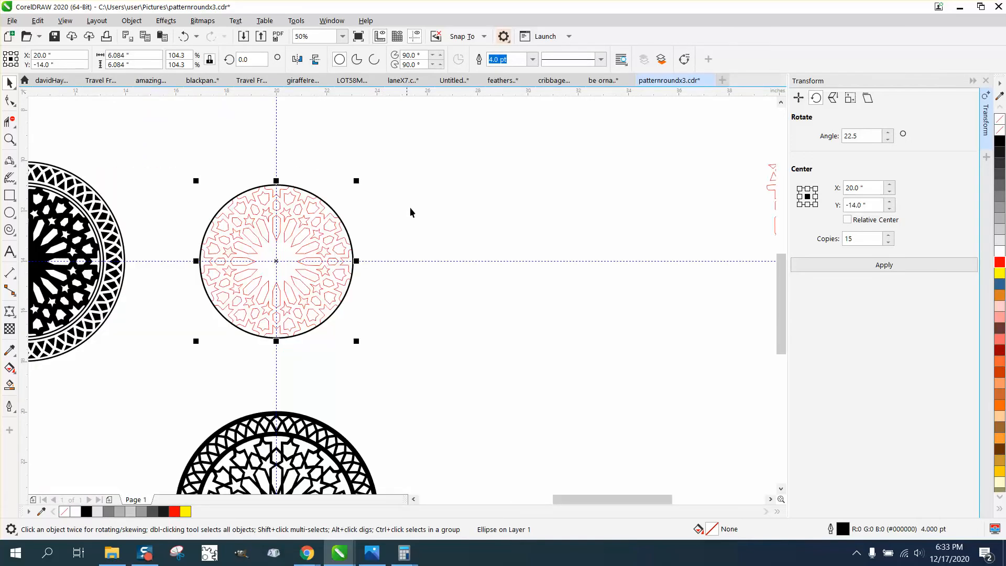
Step: Smart-fill the region between the red rosette shapes and the circle with black and no outline
click(9, 385)
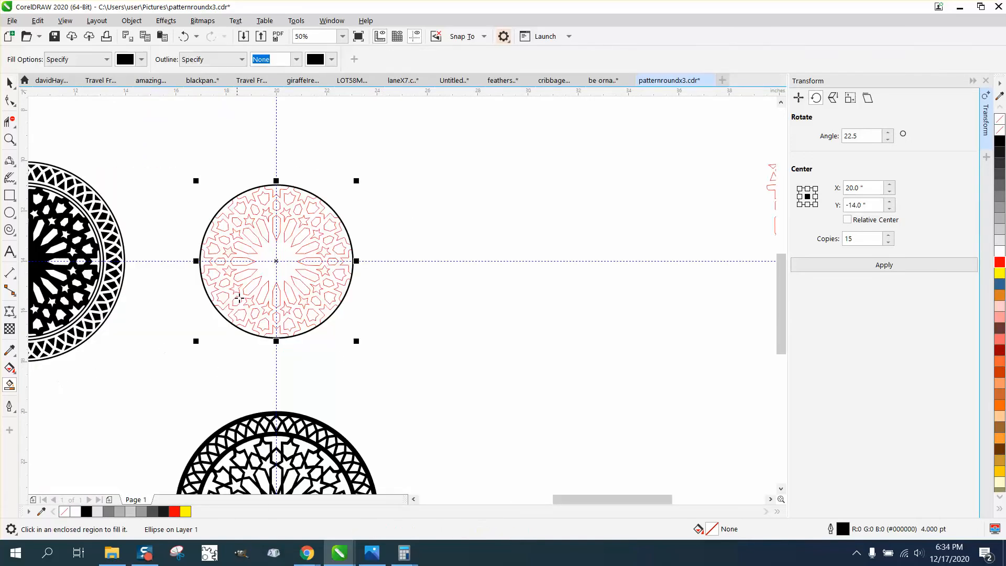
click(267, 278)
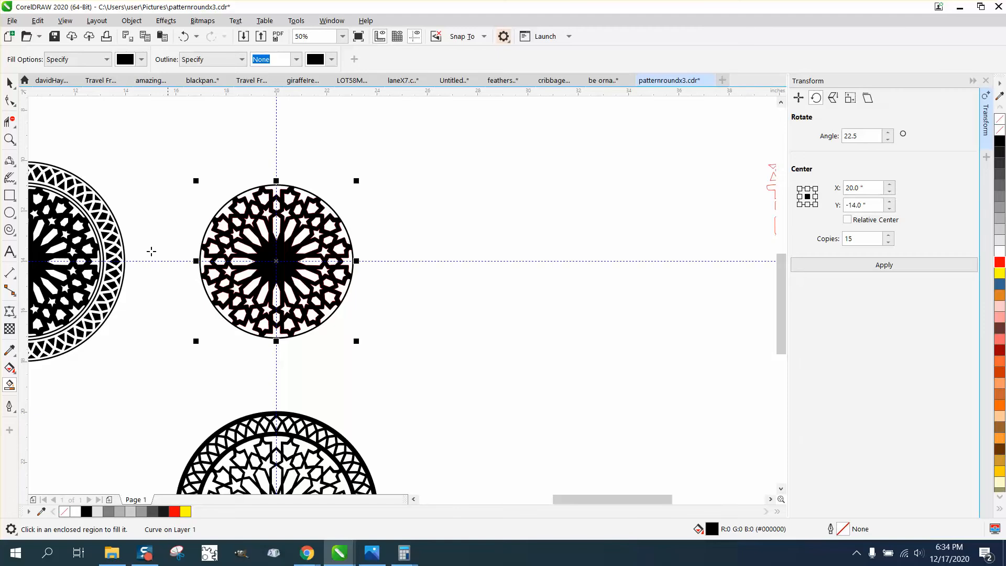
click(10, 82)
Step: Move the filled rosette 10 inches right and 10 inches down, and move the line-drawn pattern 10 inches up onto the guideline intersection
scroll(216, 195, down, 2)
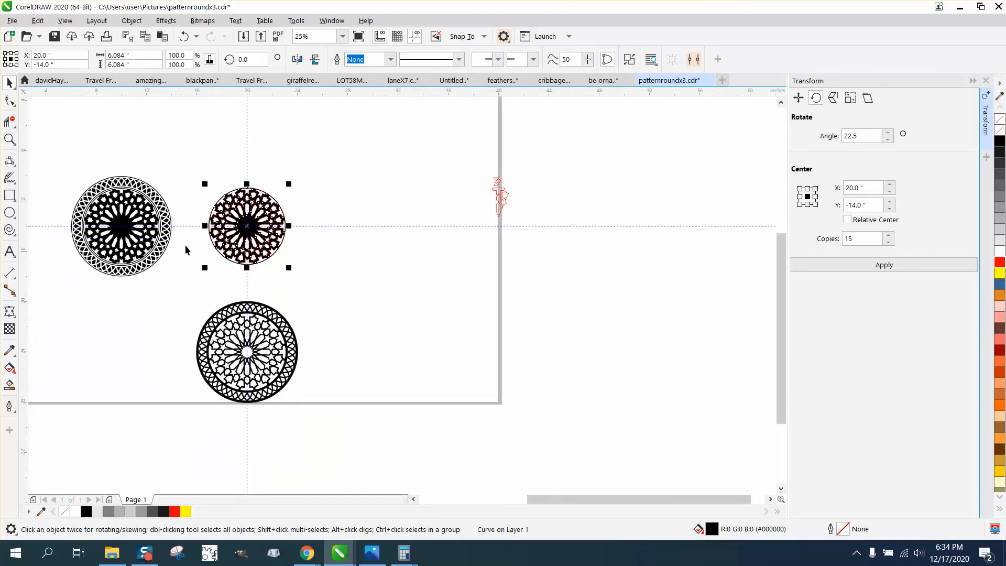
drag(196, 177, 221, 209)
drag(336, 273, 336, 270)
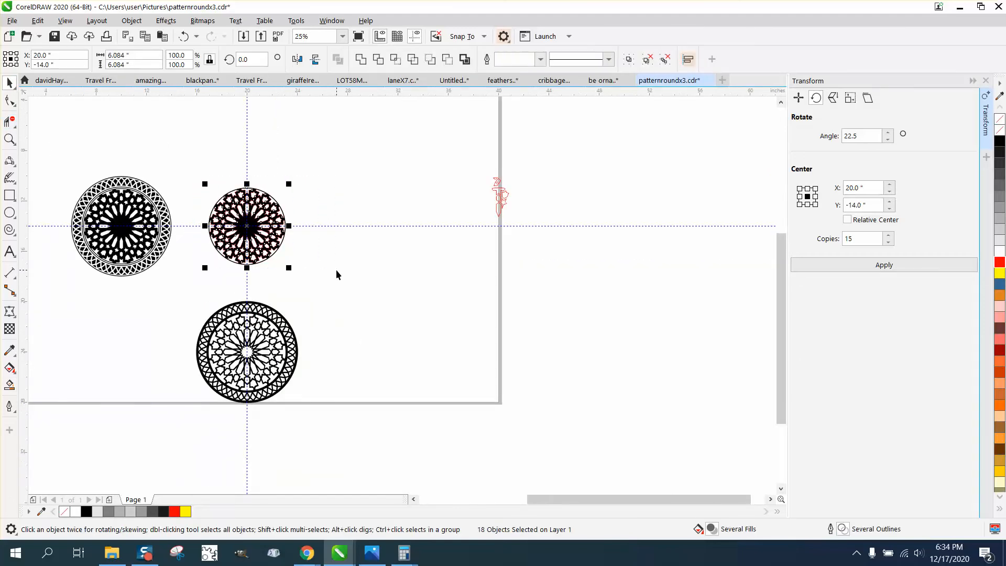
key(Right)
key(Down)
click(265, 336)
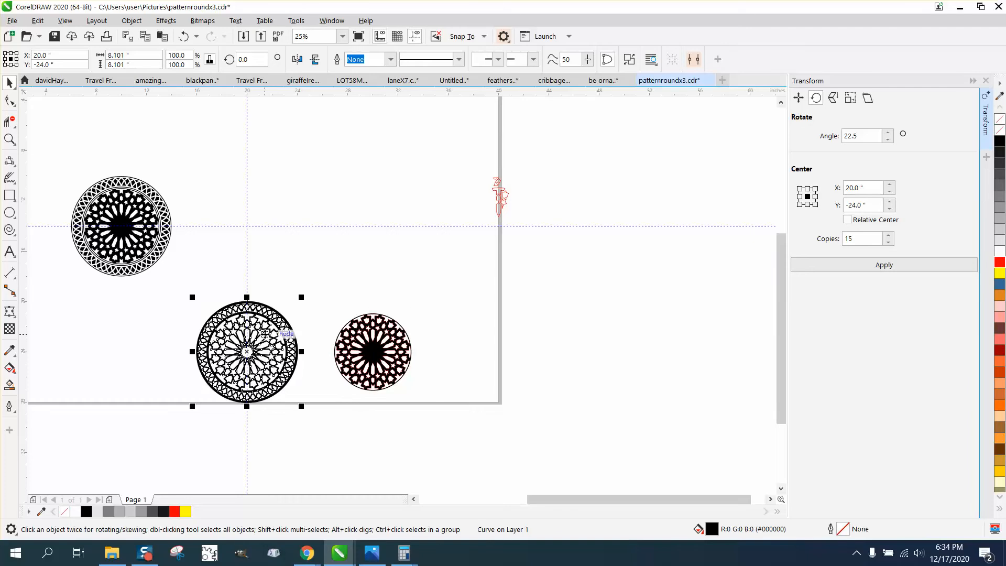
key(Up)
Step: Smart-fill three neighboring lattice shapes in the upper part of the outer ring, moving each fill 10 inches right out of the pattern
click(10, 139)
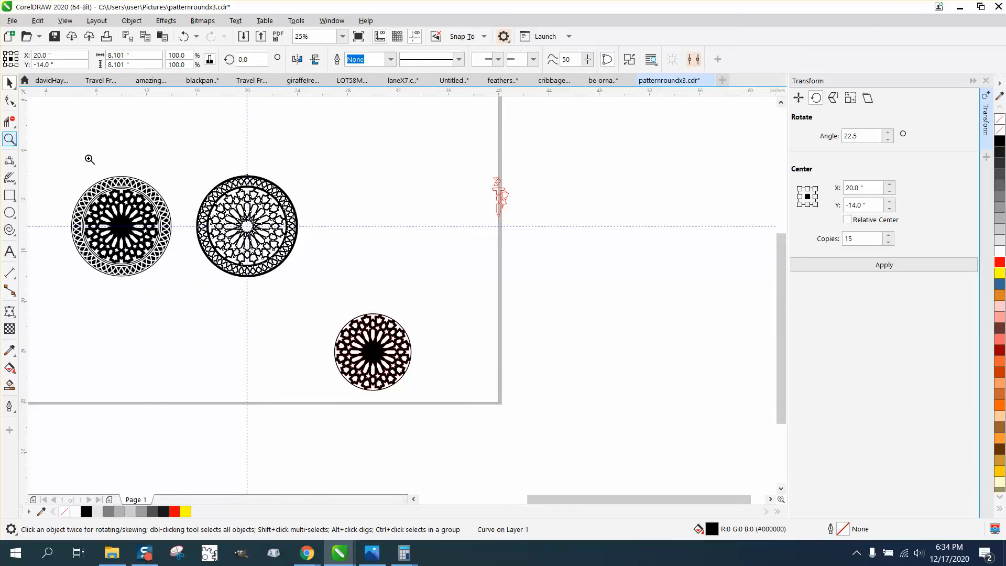
drag(197, 152, 357, 244)
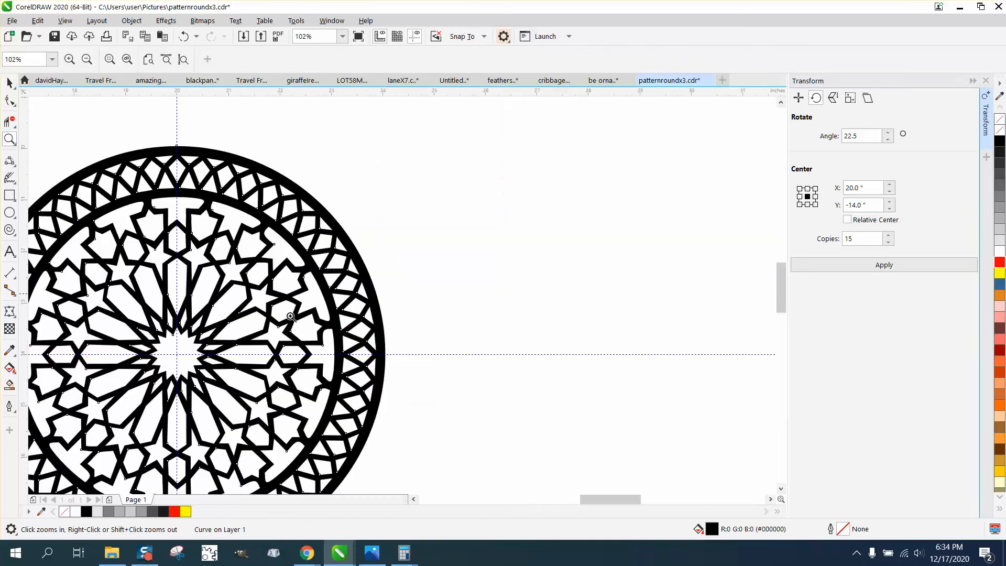
click(9, 385)
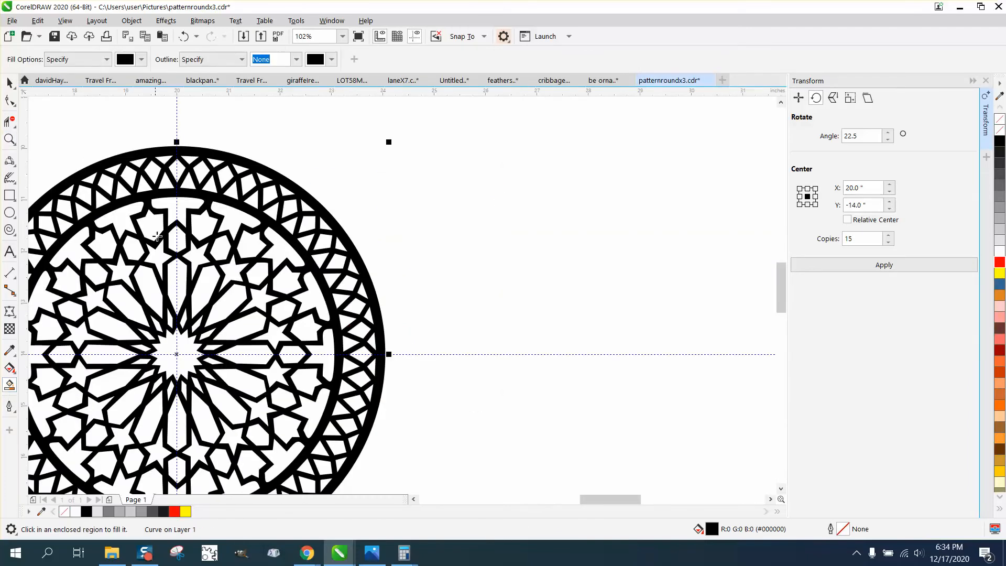
click(166, 187)
key(Right)
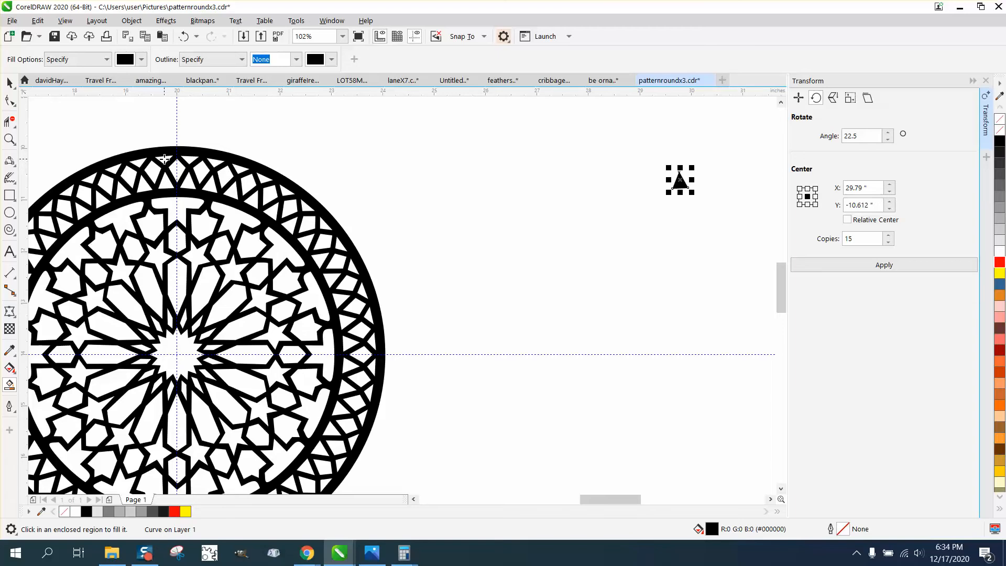
click(177, 169)
key(Right)
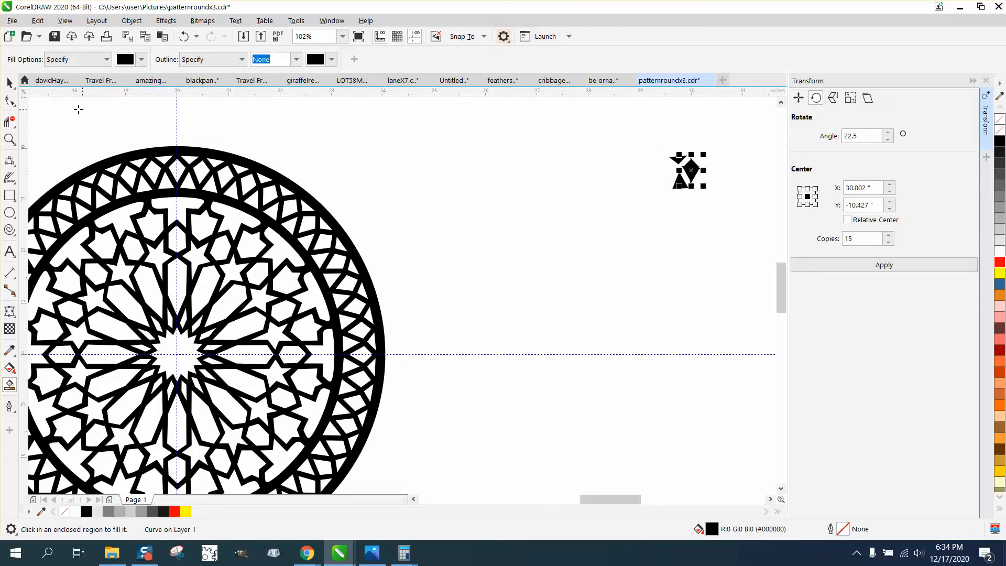
Step: Change the three extracted lattice shapes to red hairline outlines without fill and group them
click(9, 83)
drag(651, 151, 784, 214)
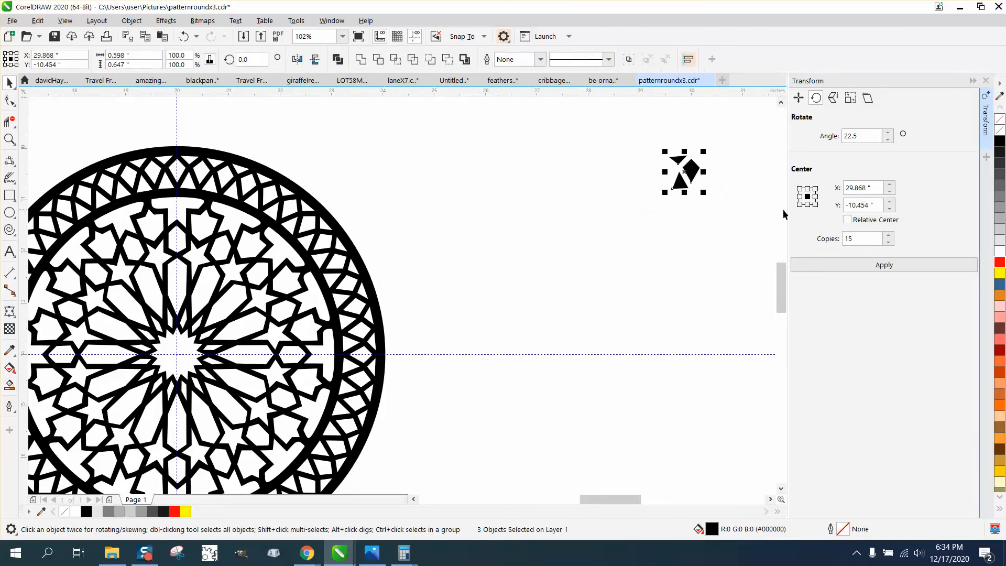
click(1000, 130)
right_click(1000, 262)
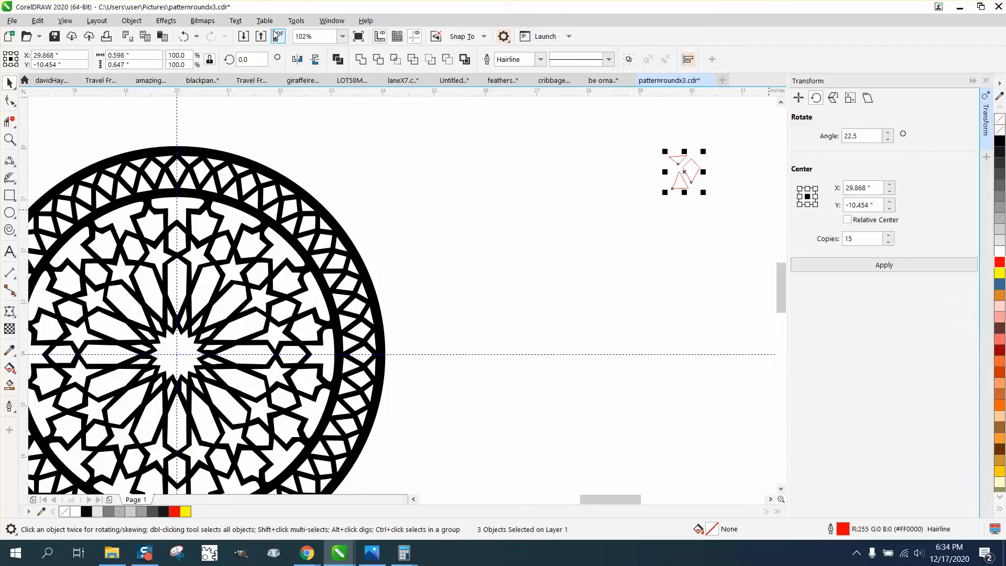
click(132, 20)
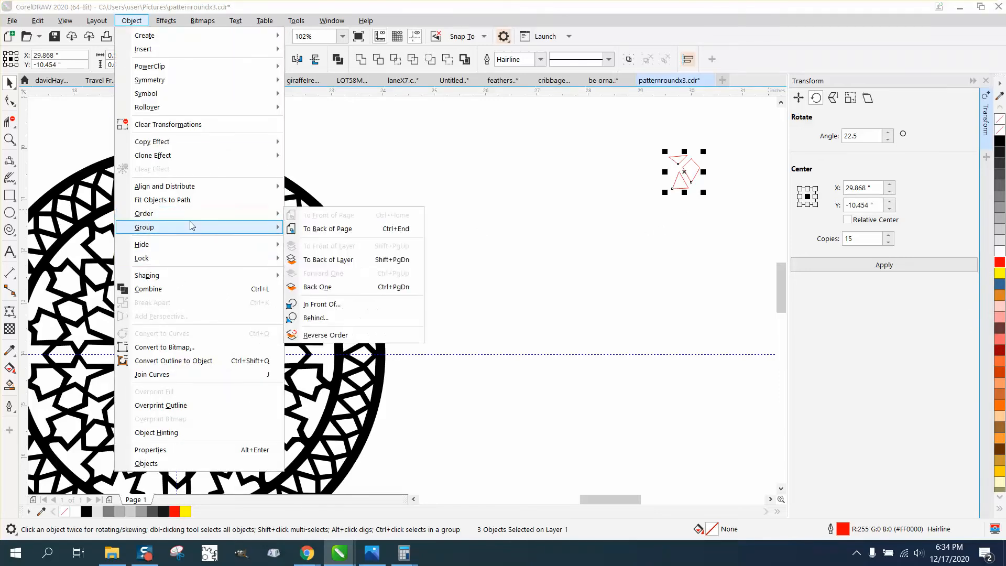
mouse_move(191, 227)
click(307, 228)
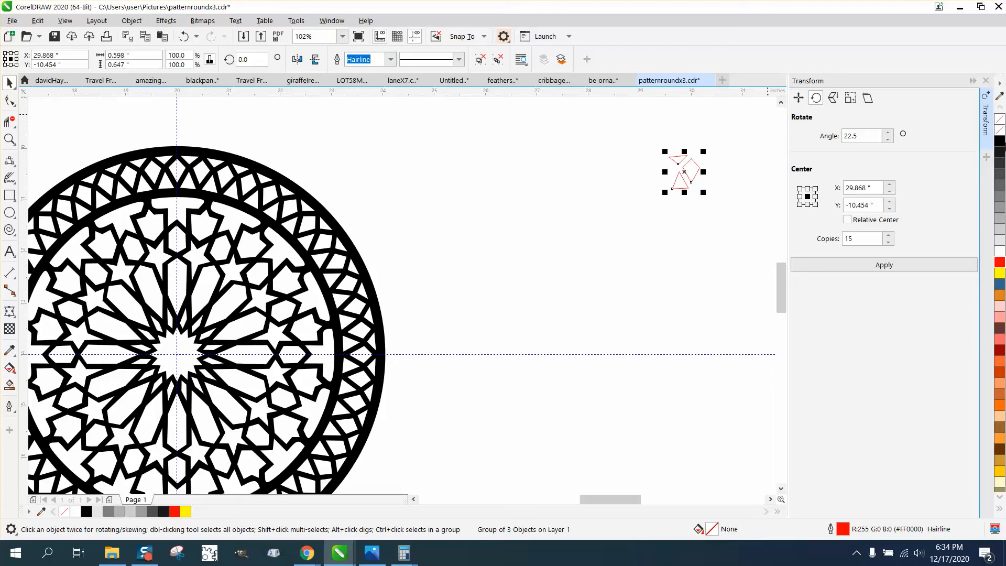
Step: Open the Contour settings and set the rotation to 7.5 degrees with 47 copies
click(167, 20)
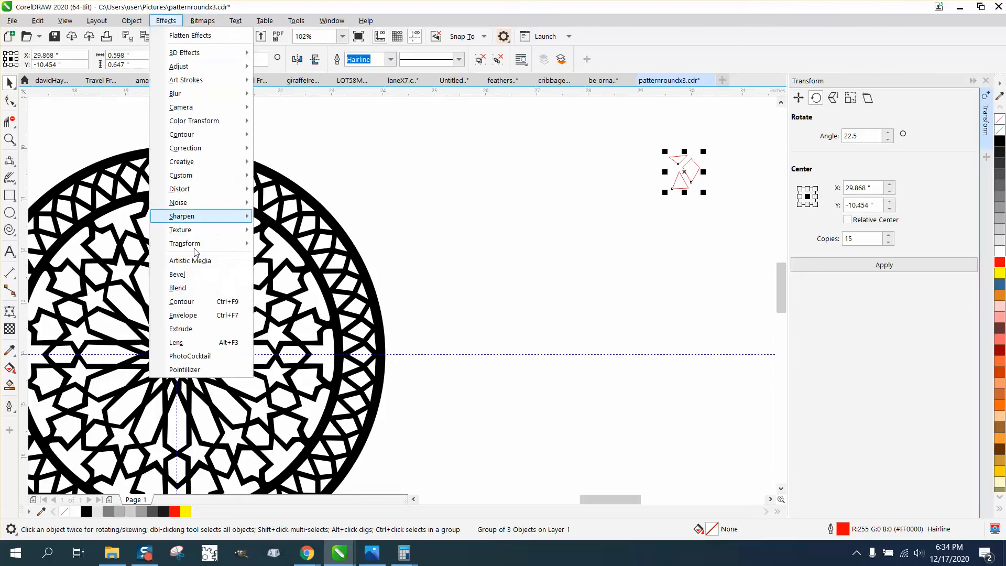
click(197, 301)
double_click(641, 136)
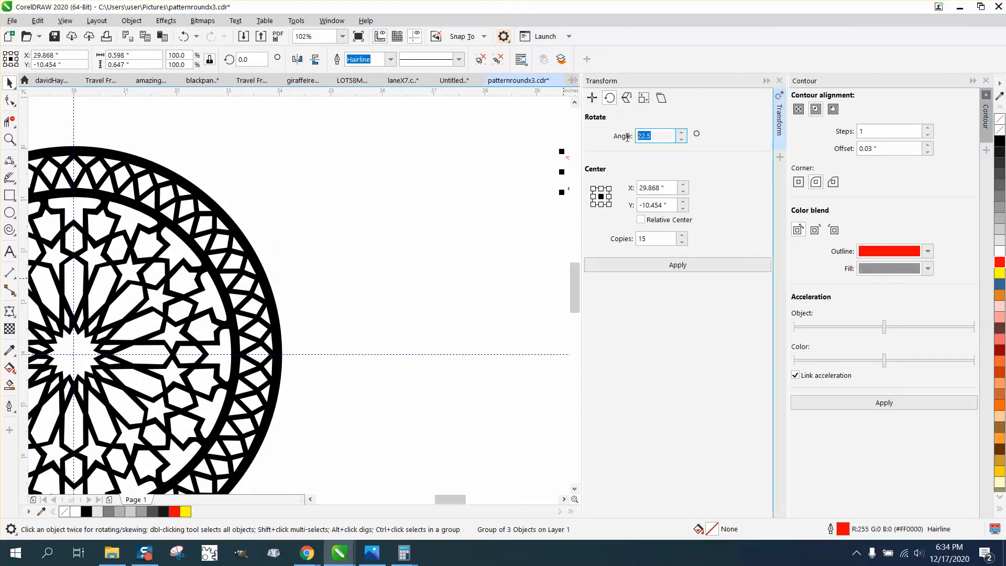
text(7)
double_click(658, 239)
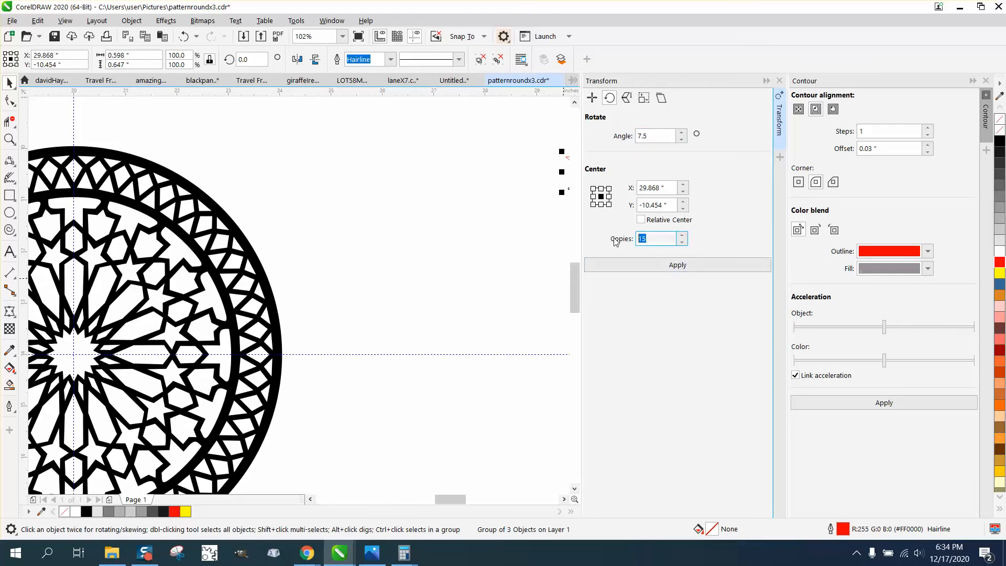
text(47)
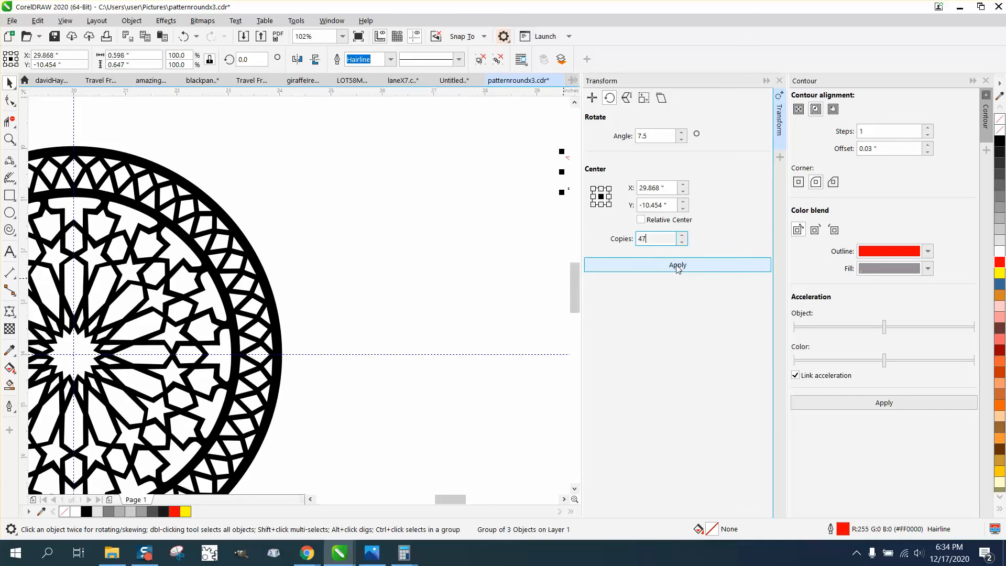
Step: Try the rotated copies around the lattice group's own center and undo them
click(677, 266)
click(183, 36)
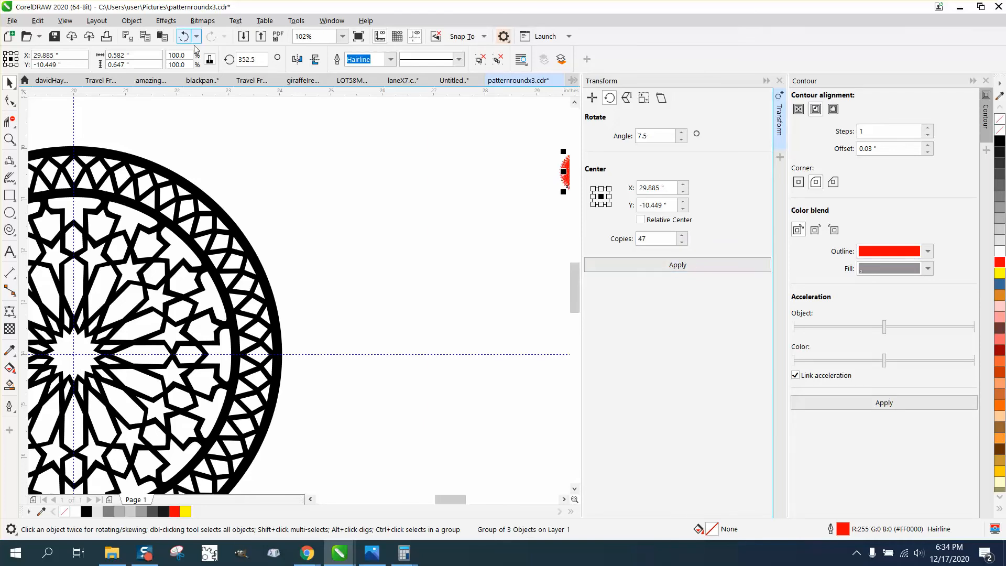
Step: Move the line-drawn round pattern 10 inches down, away from the guideline intersection
scroll(393, 165, down, 3)
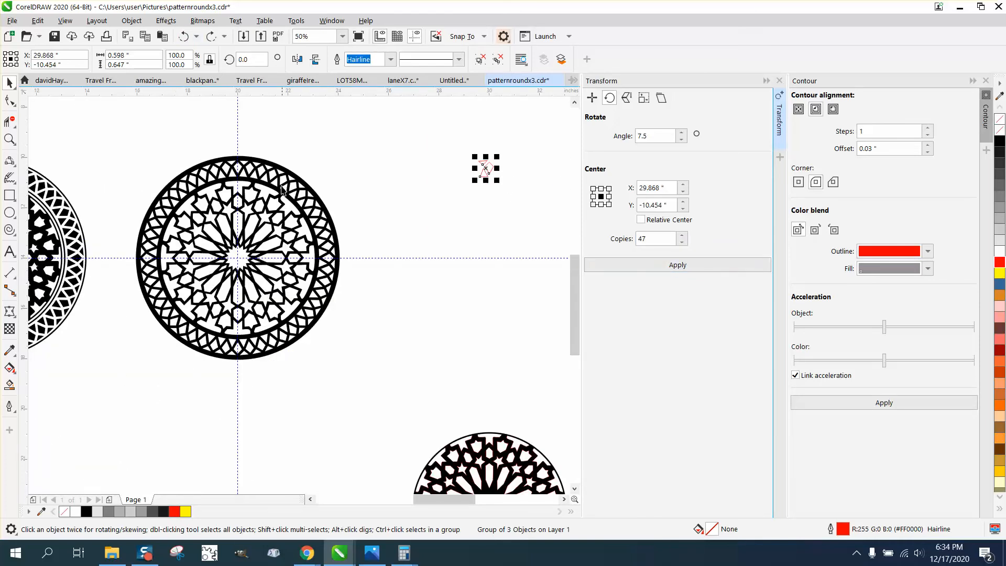
click(218, 174)
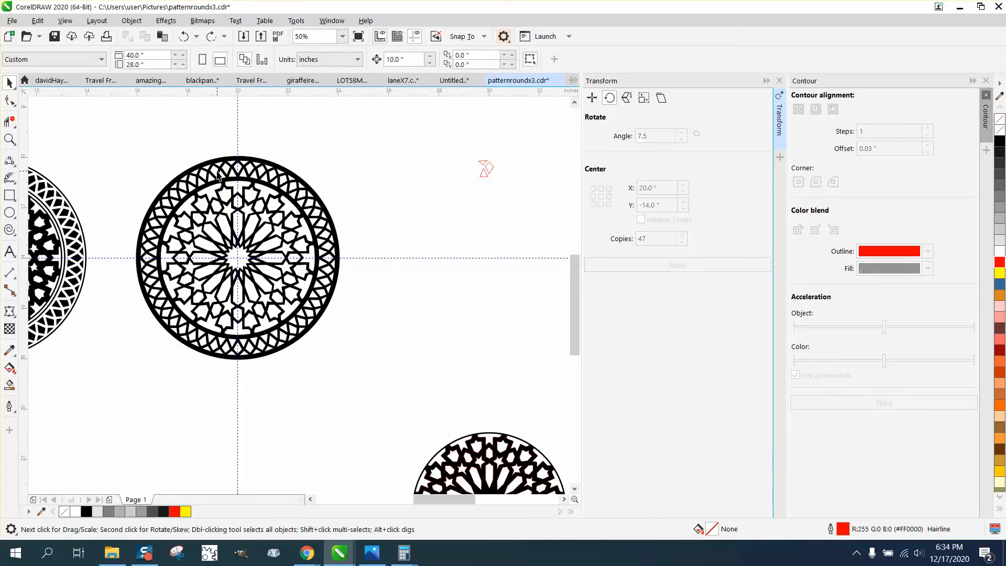
click(258, 197)
key(Down)
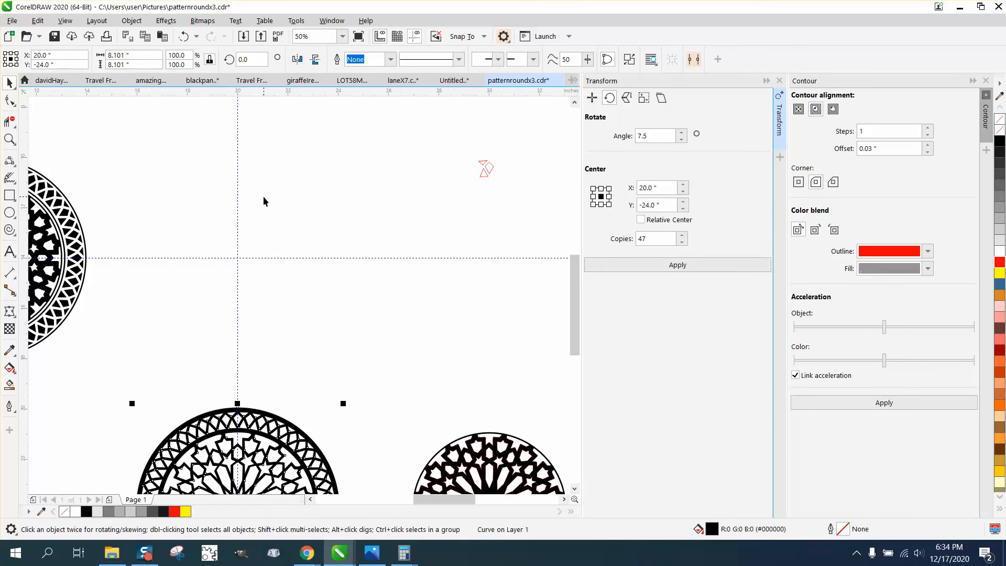
Step: Move the red lattice group 10 inches left and rotate 47 copies of it by 7.5 degrees around the guideline intersection
drag(420, 153, 533, 200)
key(c)
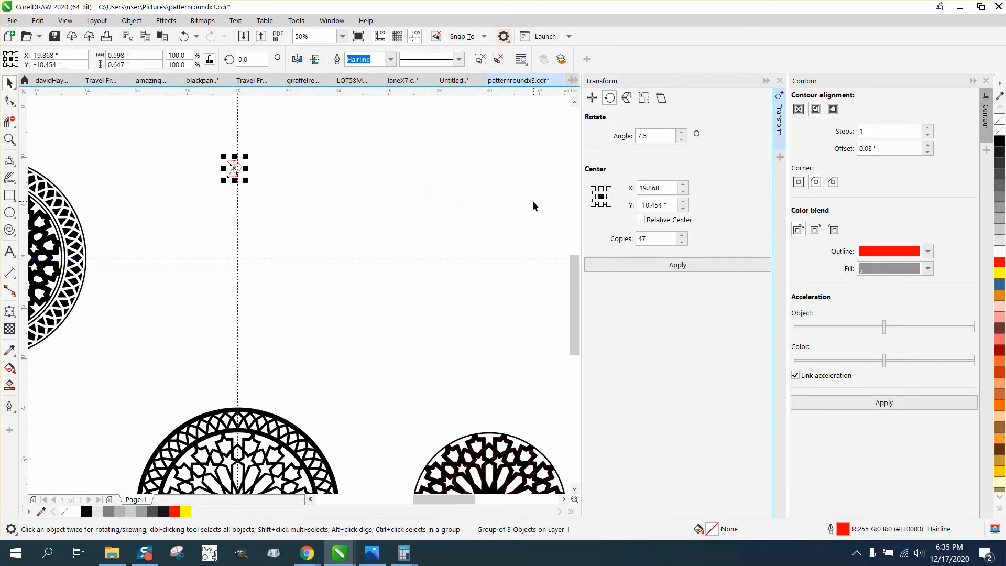
click(234, 167)
drag(234, 168, 237, 257)
click(272, 218)
click(233, 169)
click(234, 169)
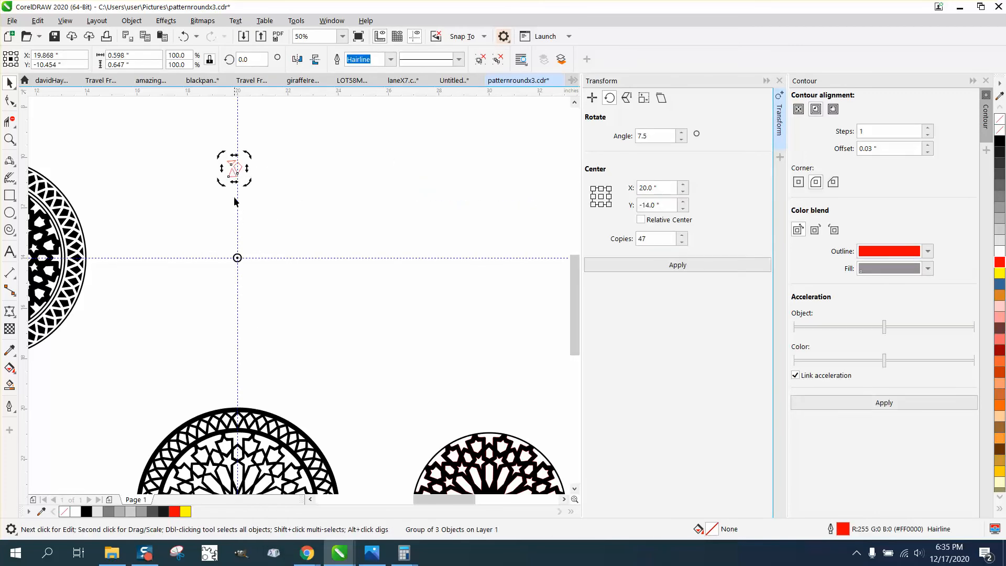
click(684, 270)
scroll(400, 196, down, 1)
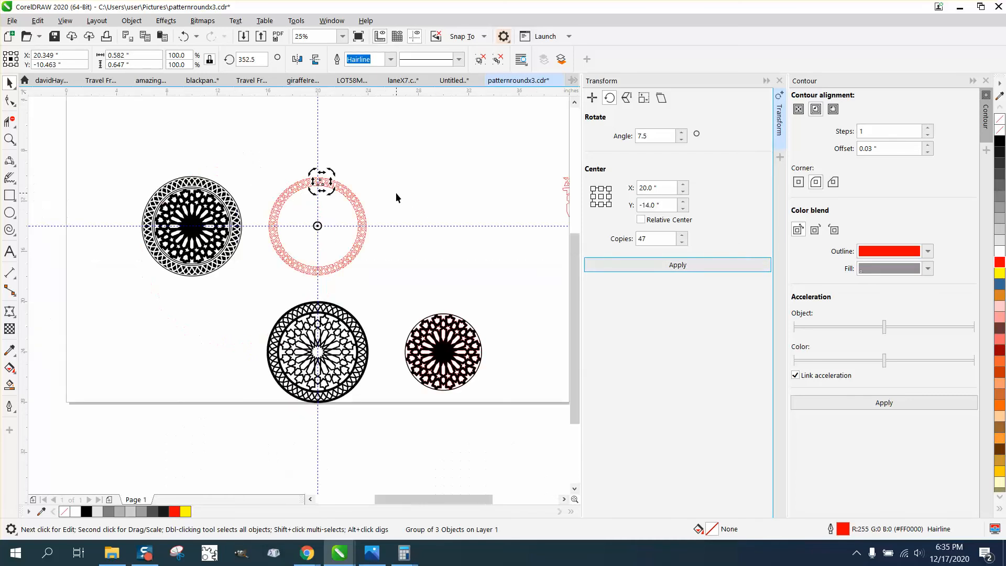
Step: Move the whole rosette 10 inches left and 10 inches up, centering it inside the red lattice ring
drag(394, 313, 508, 401)
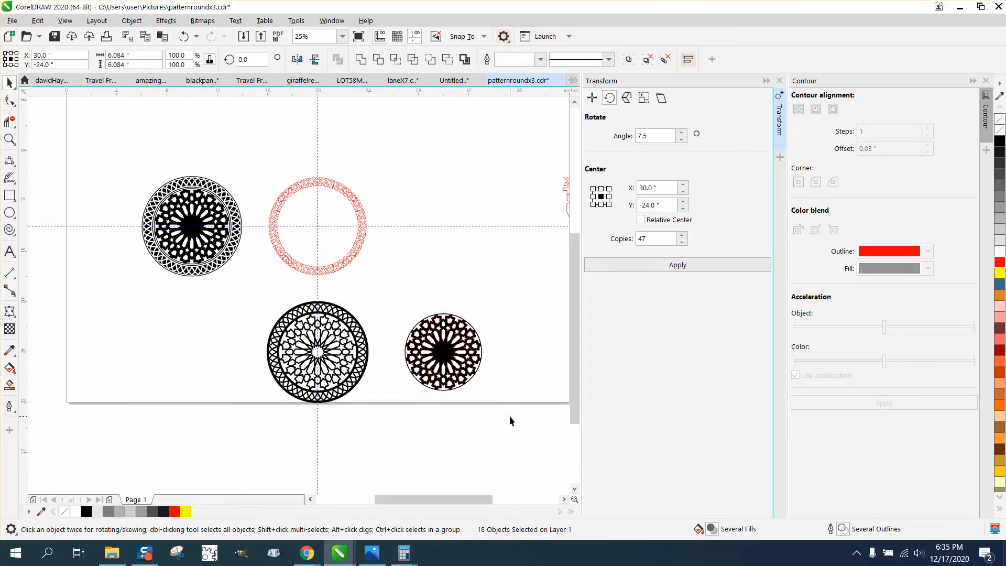
key(e)
key(c)
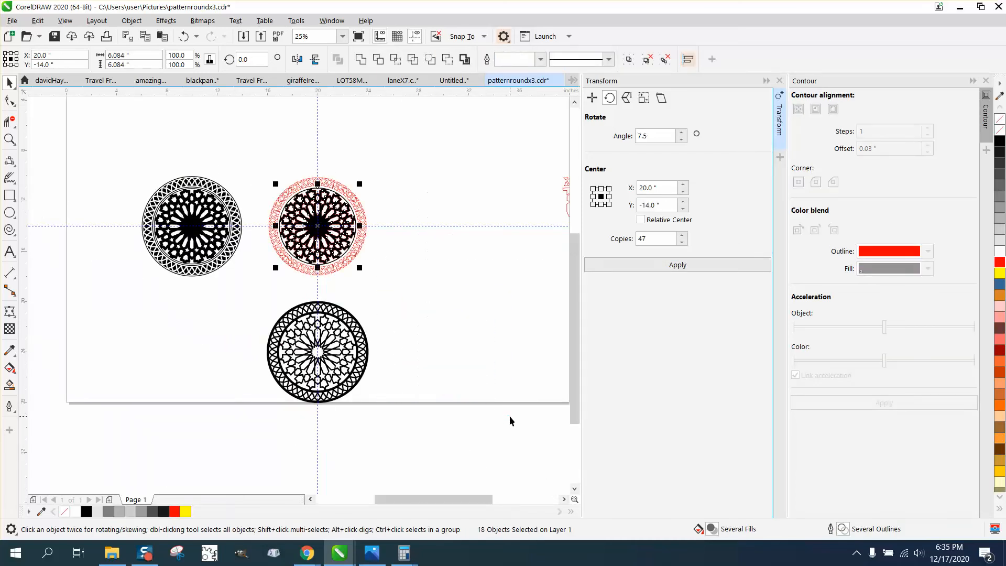
Step: Try to enlarge the black rosette shape proportionally from its center to about 6.31 inches, and undo the resize
click(10, 139)
drag(262, 169, 465, 297)
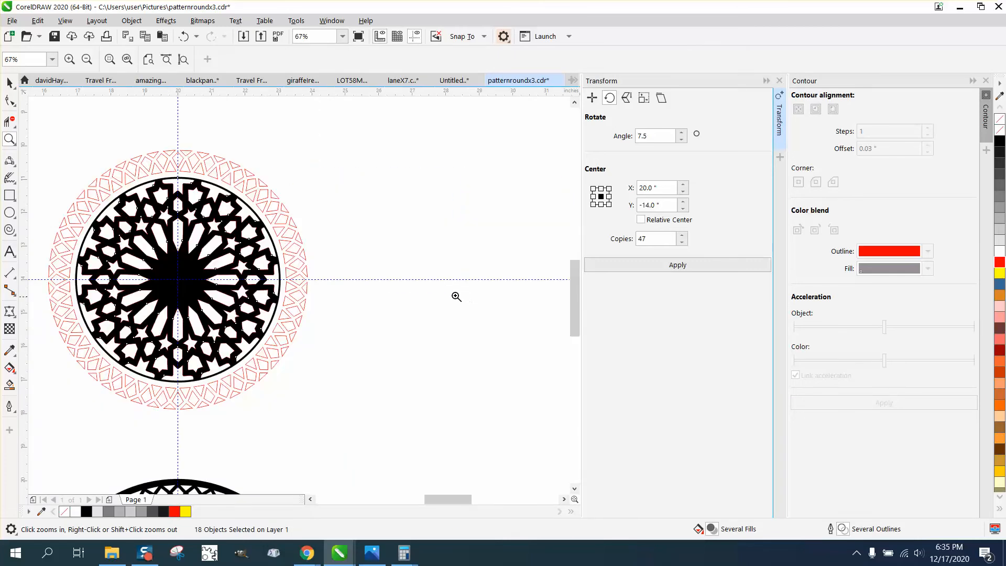
click(10, 83)
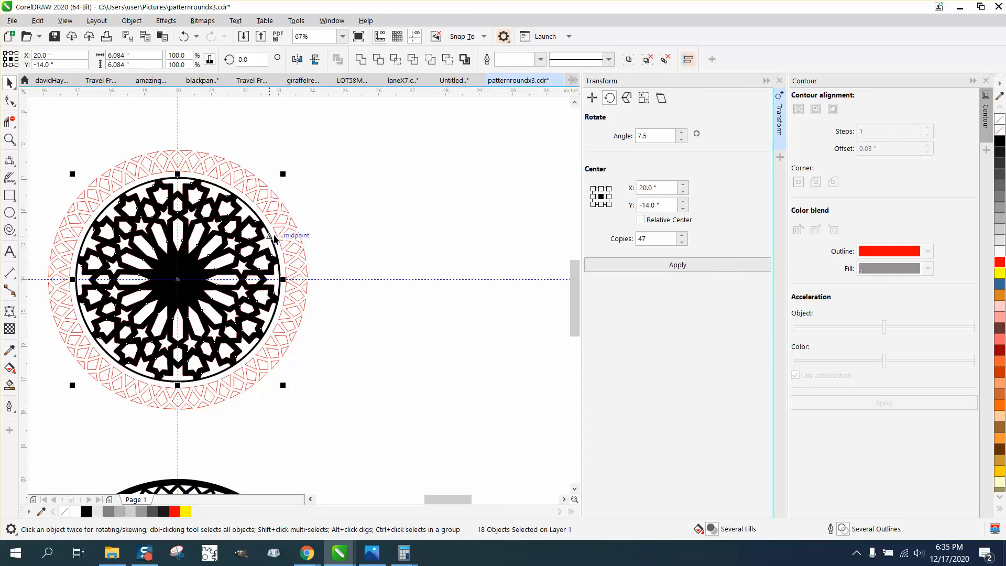
click(303, 206)
click(253, 215)
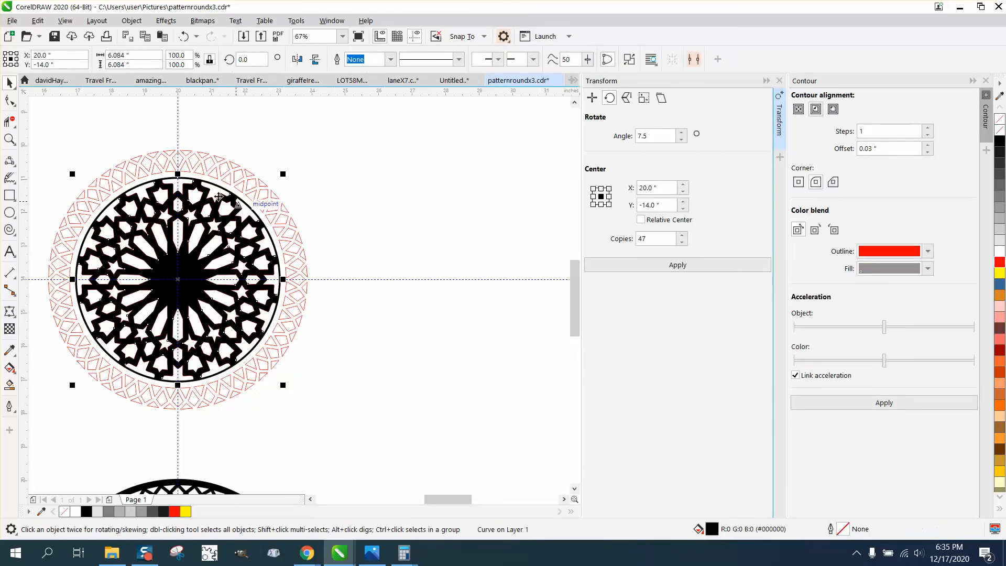
click(9, 139)
click(137, 168)
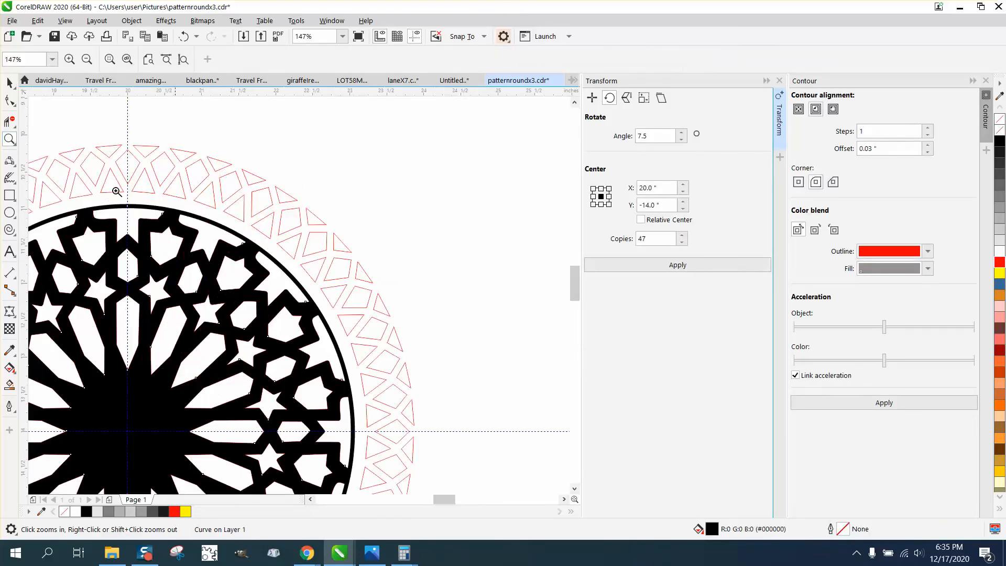
click(10, 82)
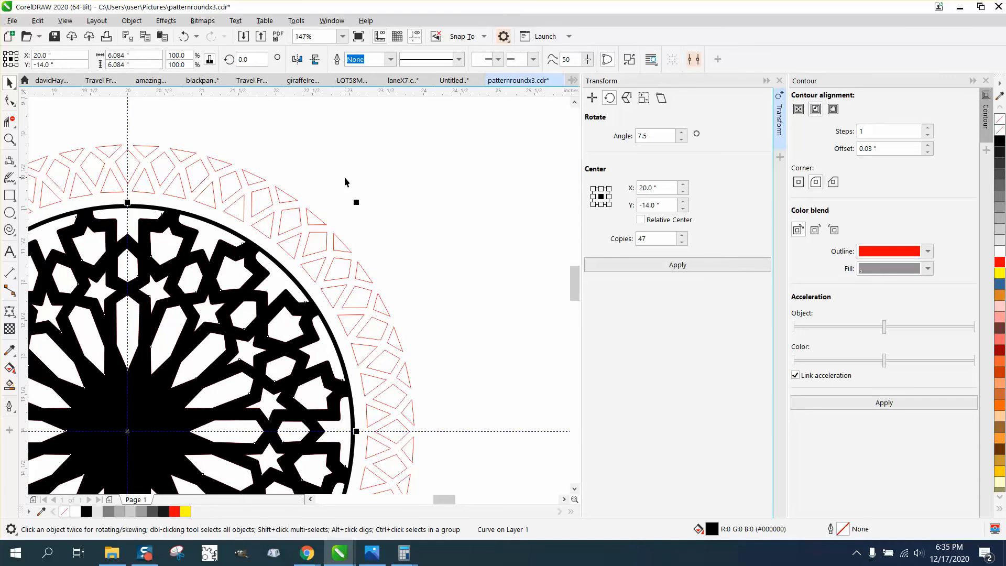
drag(355, 201, 365, 193)
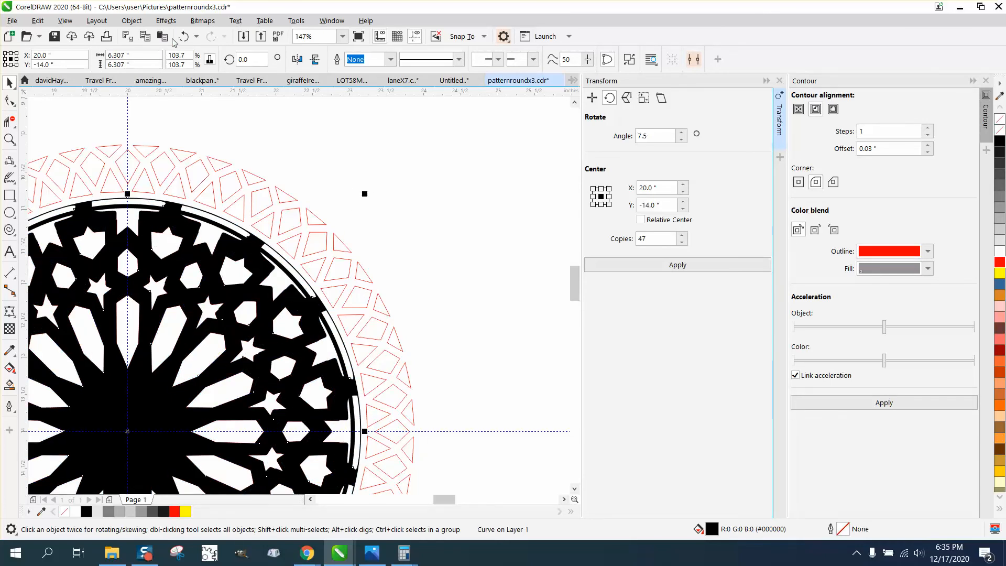
click(183, 36)
Step: Try to enlarge the black rosette shape to the lattice ring's inner edge, about 6.43 inches, and undo the resize
click(368, 196)
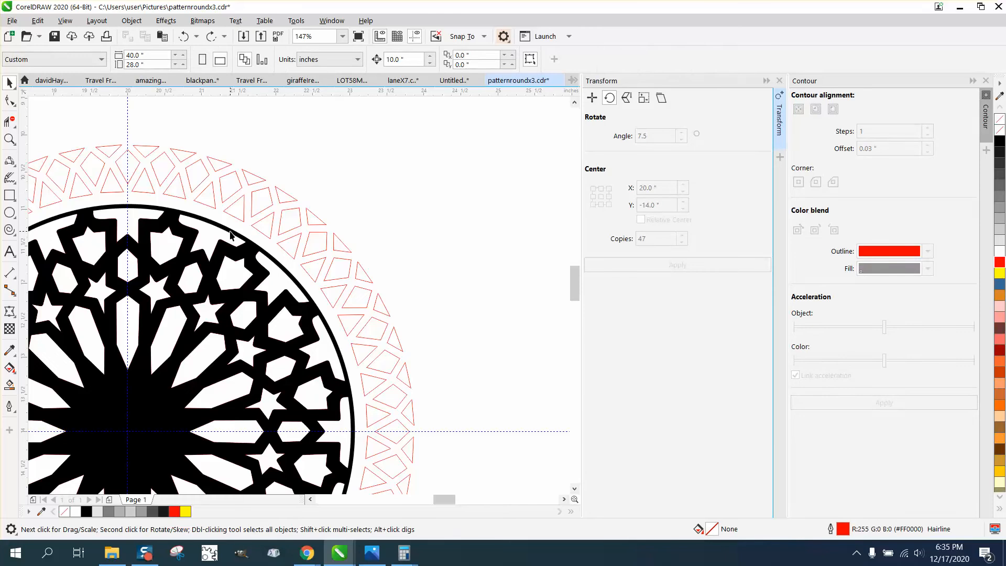
click(231, 232)
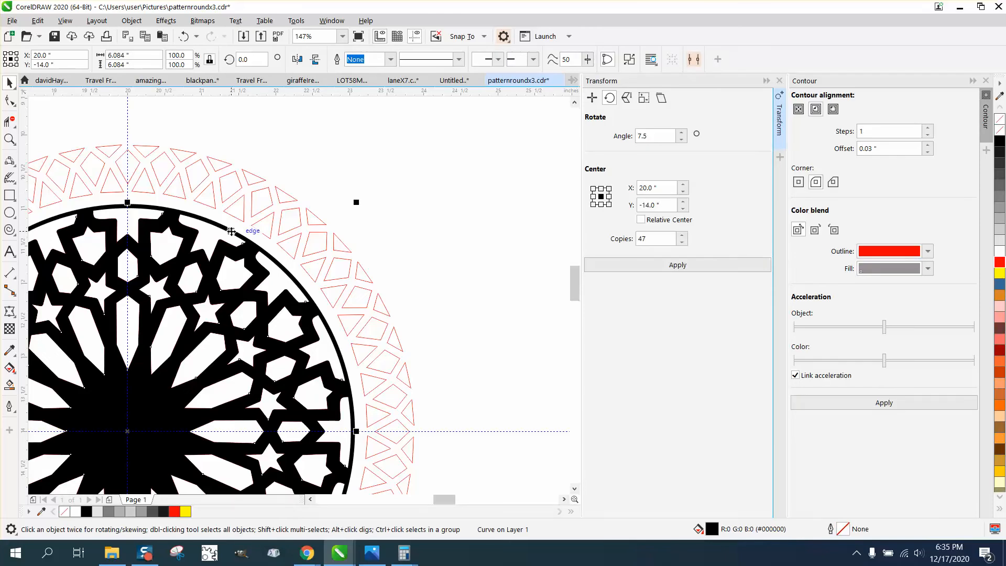
drag(357, 202, 373, 189)
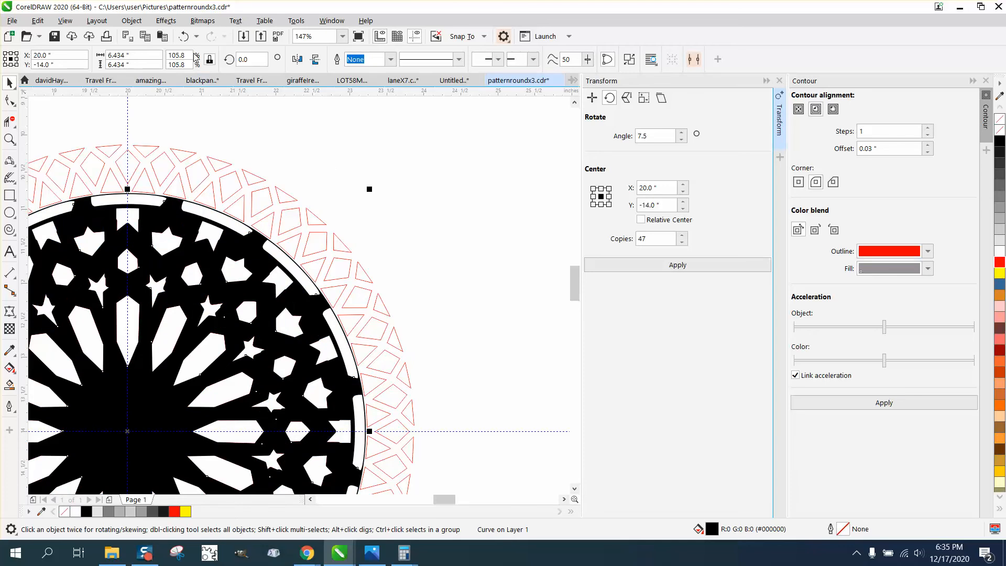
click(183, 37)
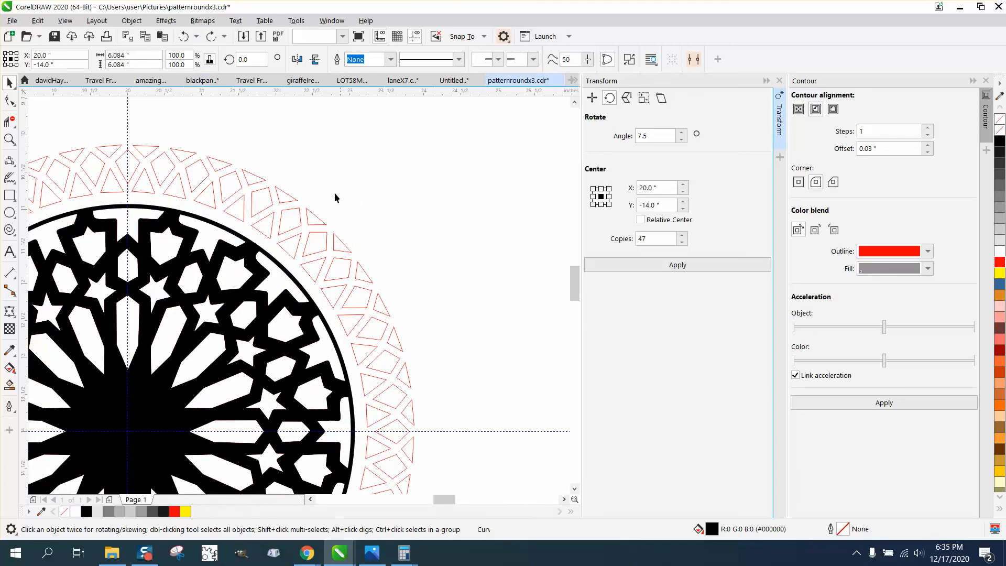
click(132, 21)
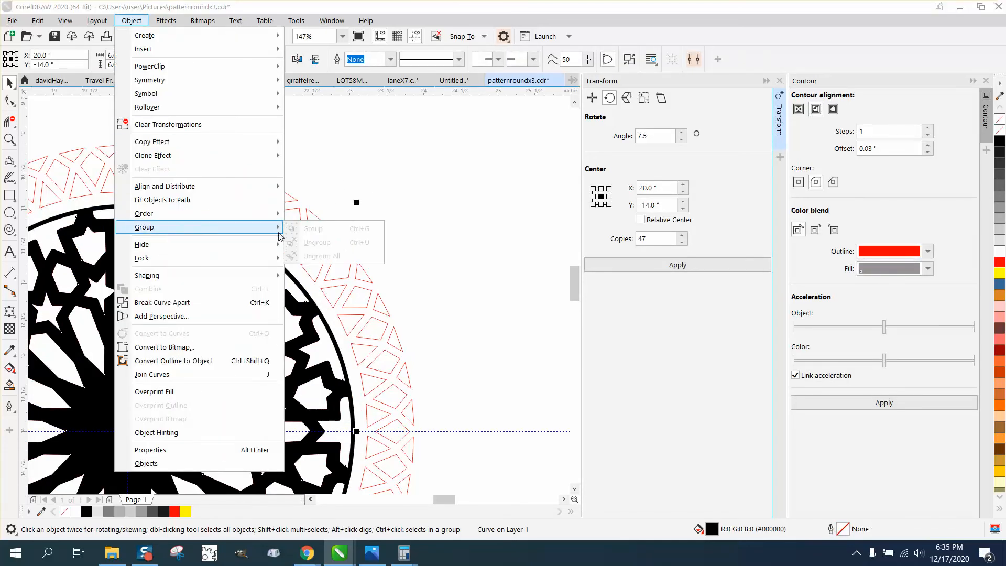
click(365, 195)
click(340, 257)
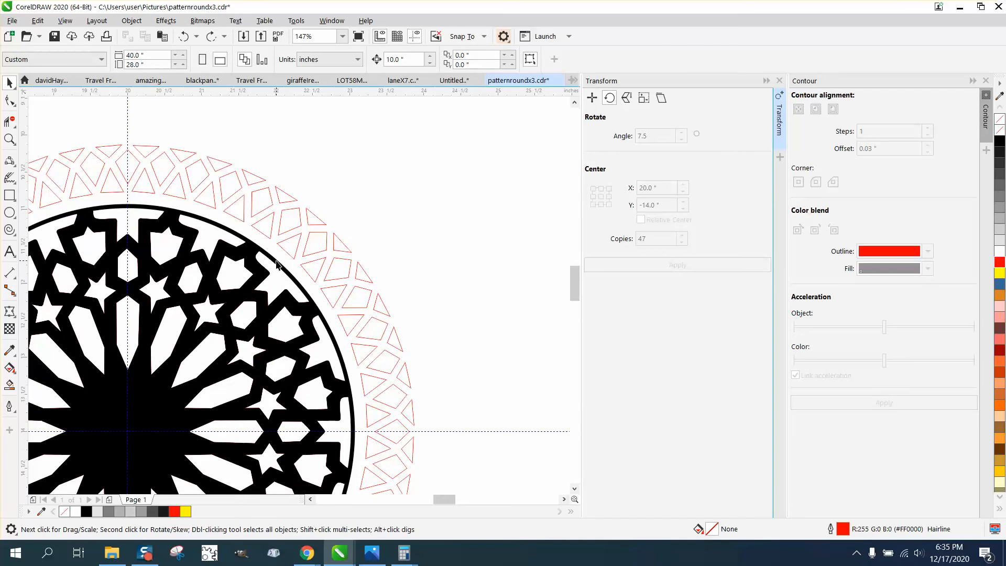
drag(273, 268, 266, 275)
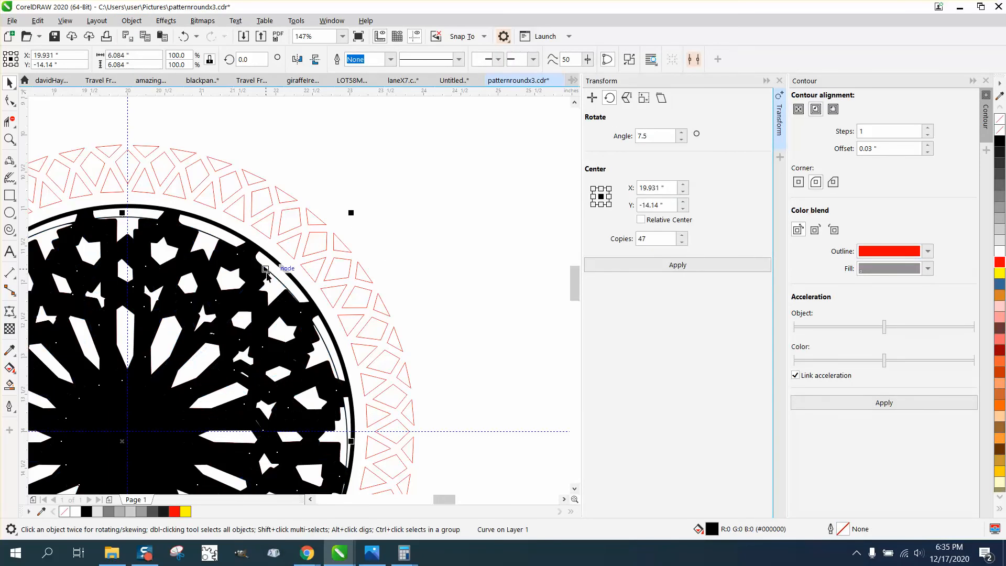
click(183, 37)
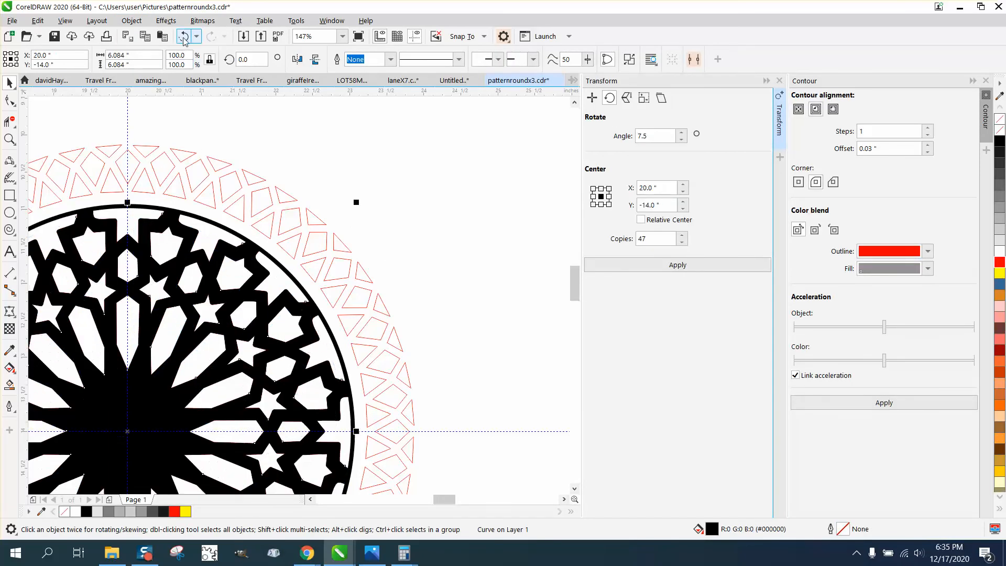
Step: Delete the rosette's black filled curve, keeping the surrounding circle and the red outlines
click(255, 102)
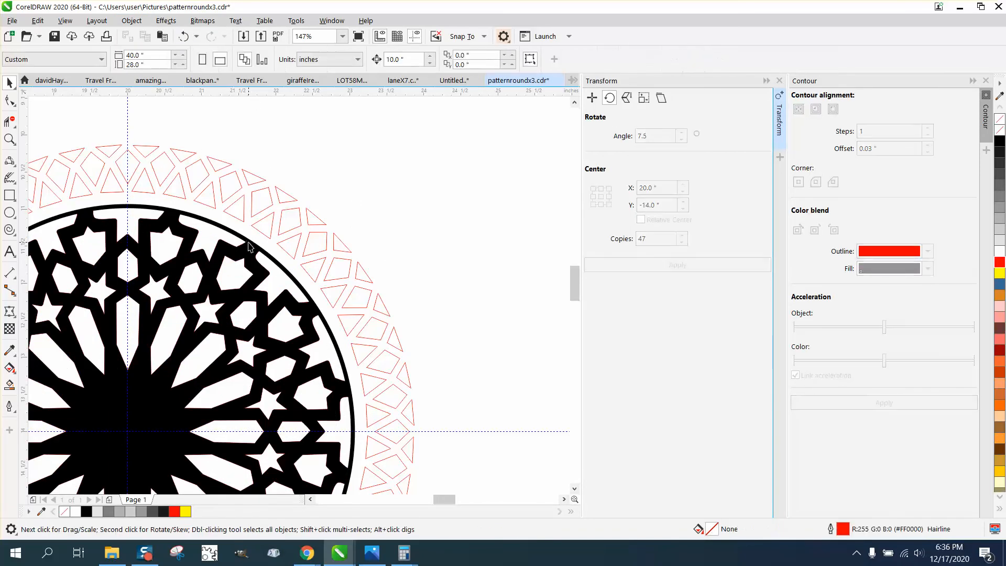
click(249, 246)
key(Delete)
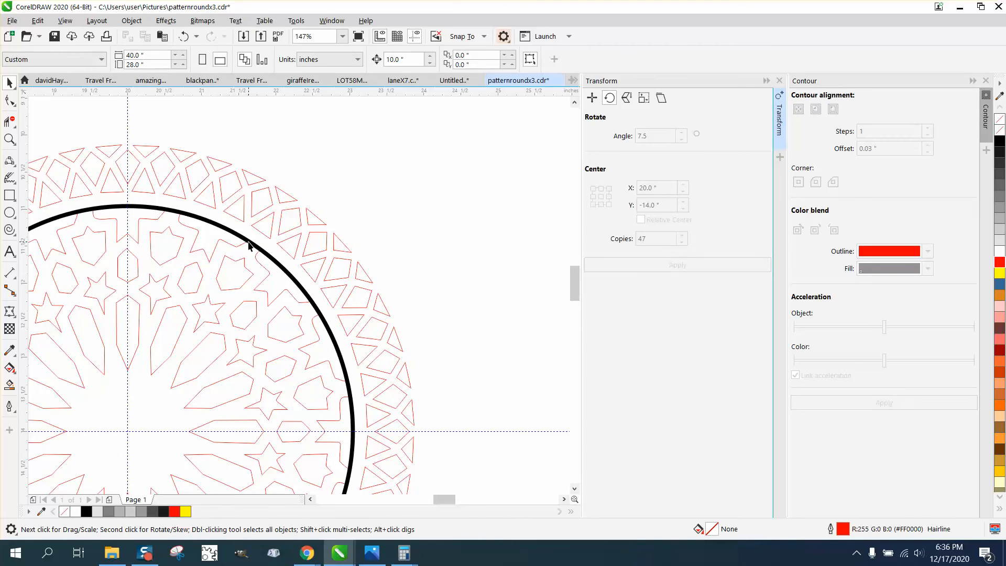
Step: Make an enlarged concentric copy of the rosette's 4 pt circle, about 7.75 inches across, enclosing the outer edge of the lattice ring
click(248, 242)
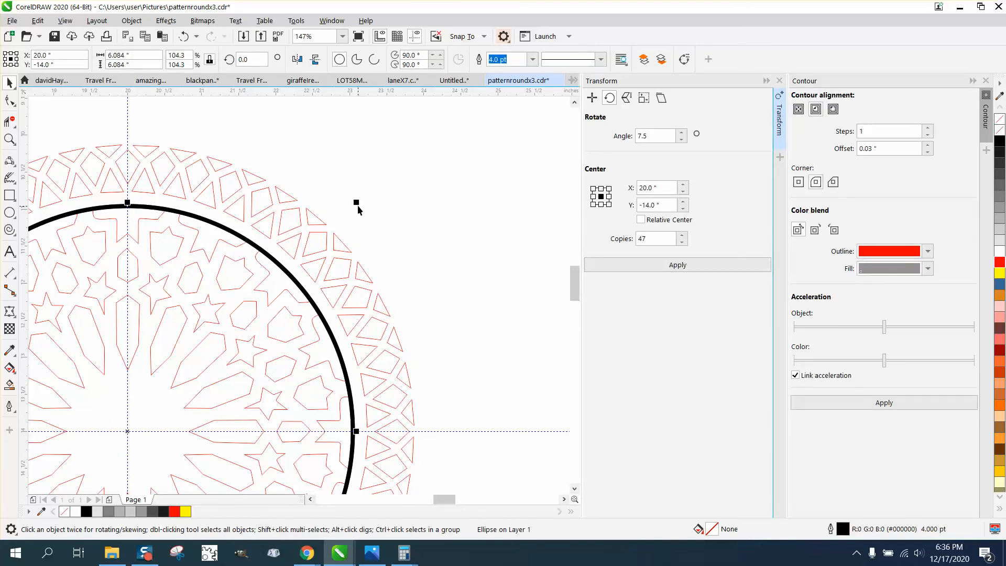
drag(355, 203, 377, 193)
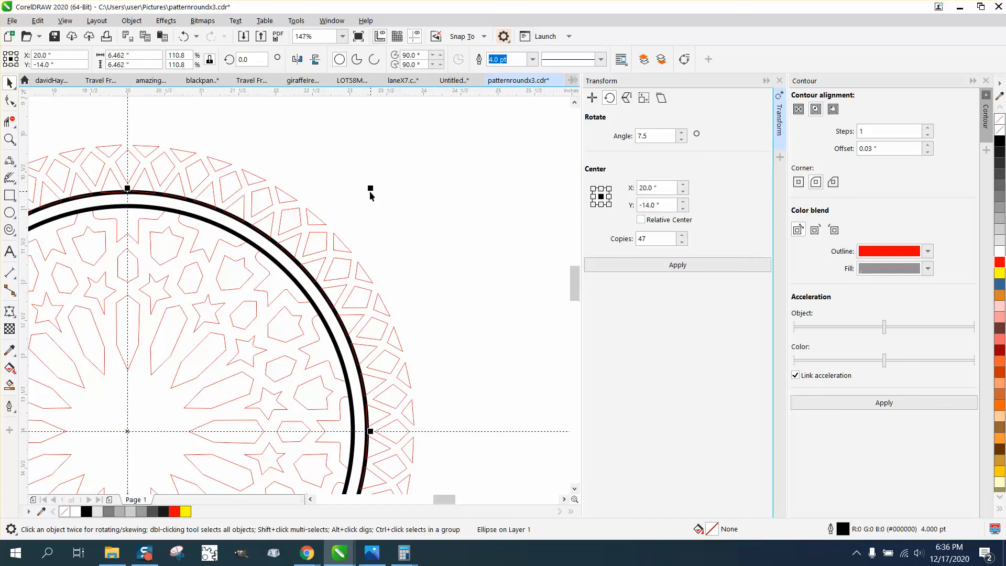
drag(370, 188, 426, 145)
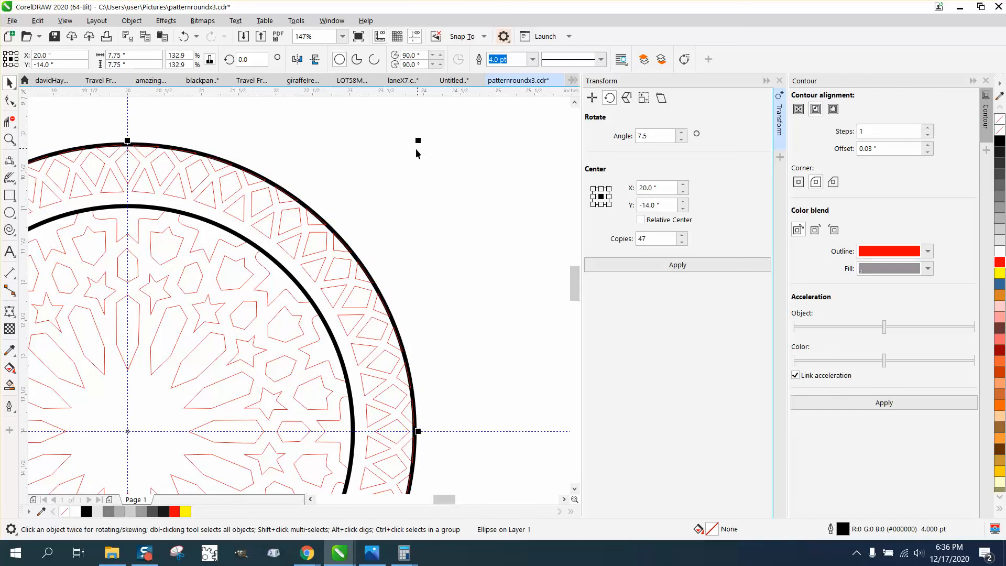
scroll(417, 153, down, 3)
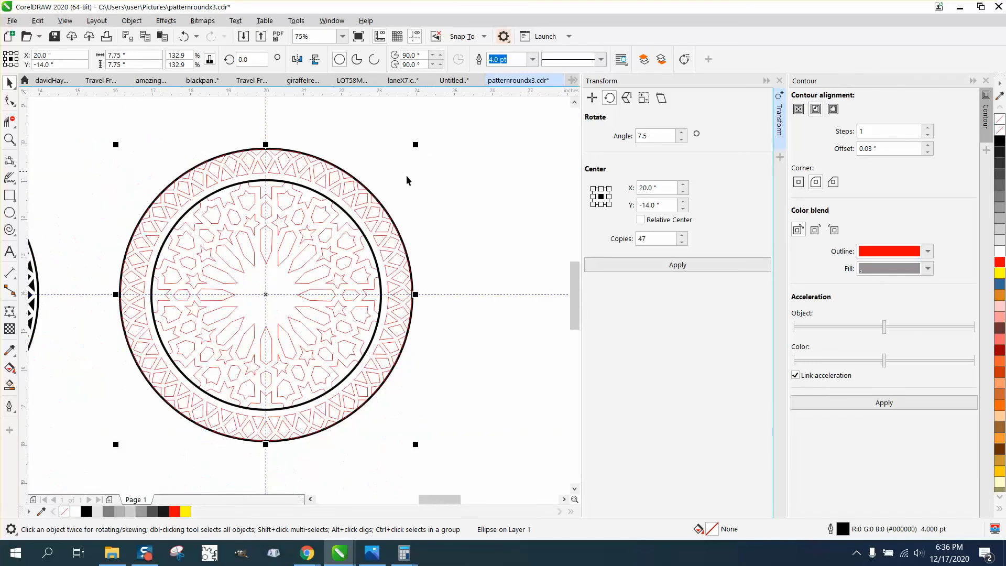
Step: Smart-fill the rosette background inside the inner circle with black and no outline, and undo a trial fill of the lattice band
click(9, 387)
click(251, 283)
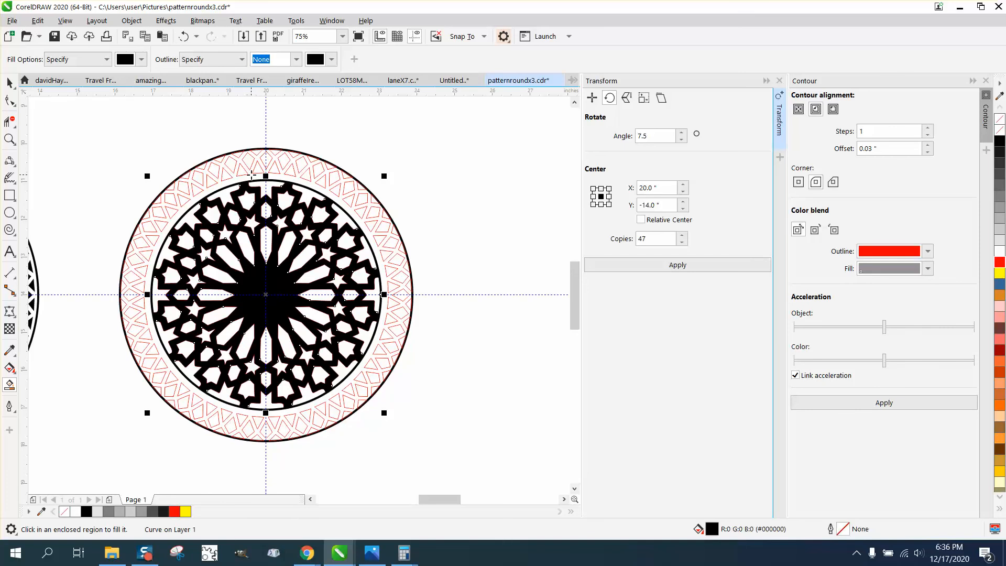
click(251, 177)
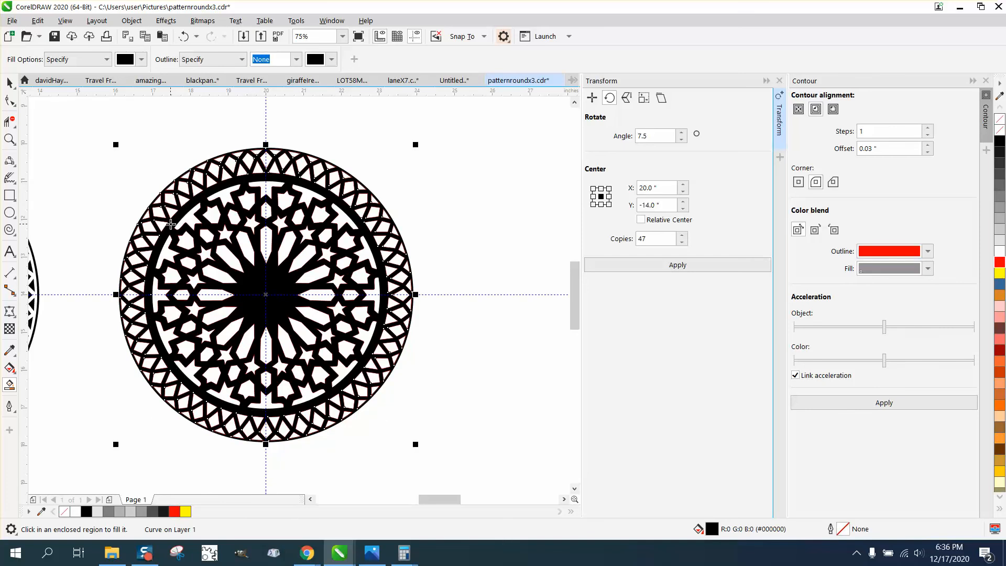
click(183, 37)
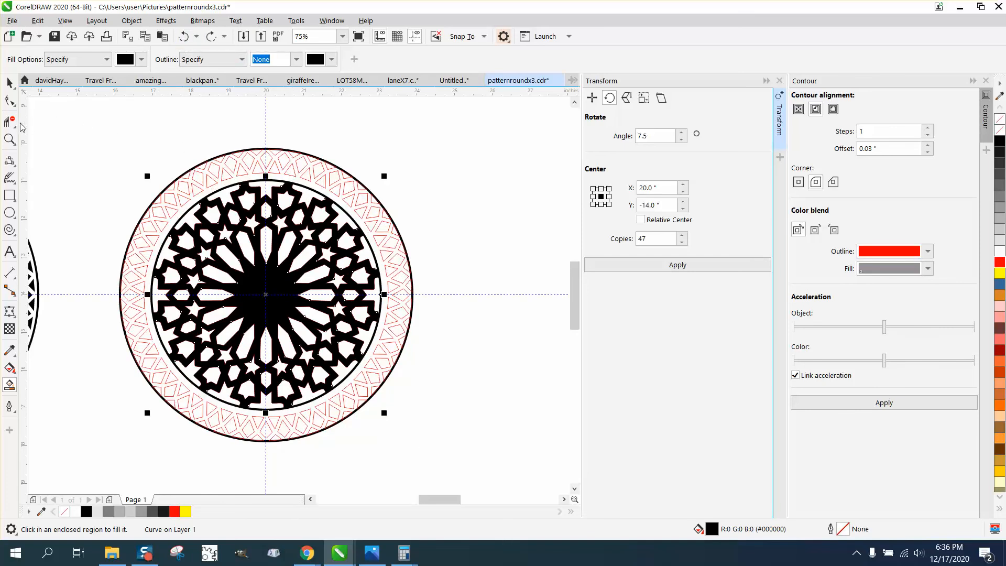
Step: Make a reduced concentric copy of the outer circle, about 6.28 inches across, between the inner circle and the lattice shapes
click(10, 139)
drag(227, 147, 473, 262)
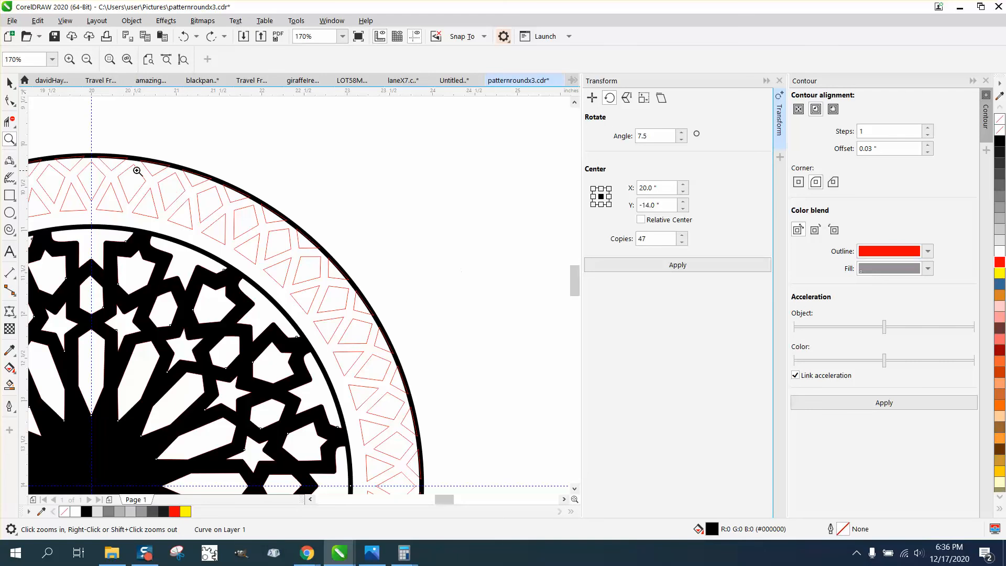
click(9, 82)
click(8, 83)
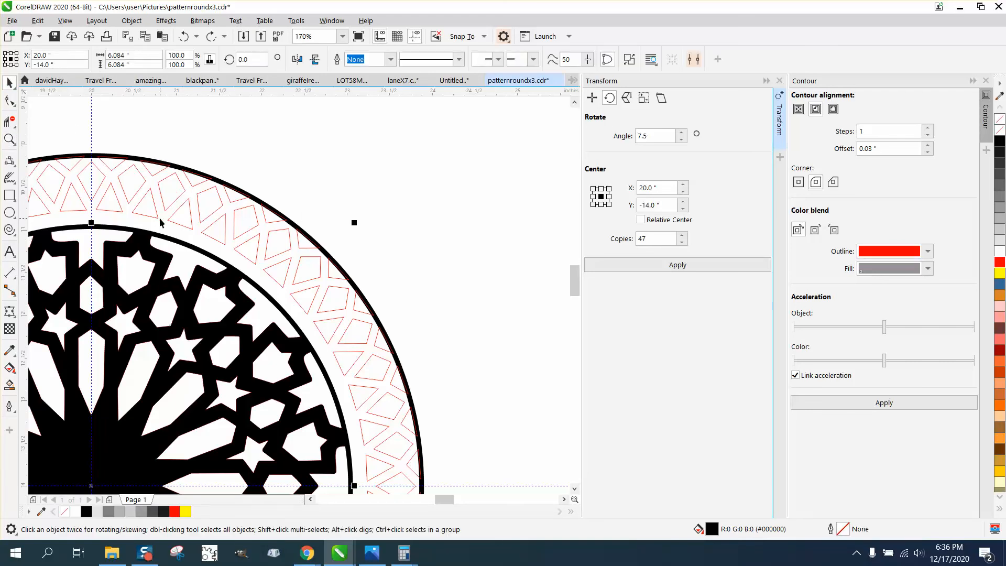
click(389, 210)
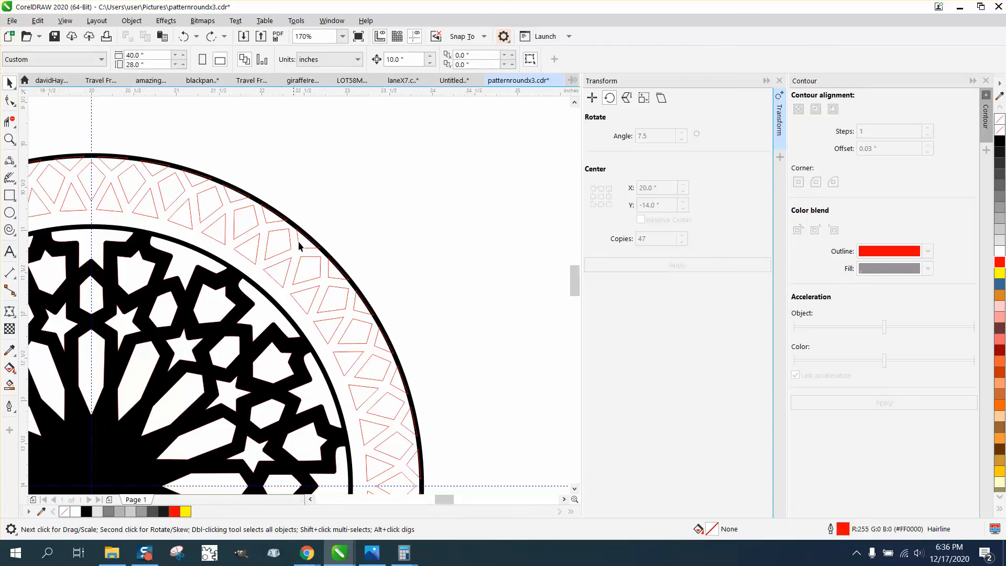
click(309, 240)
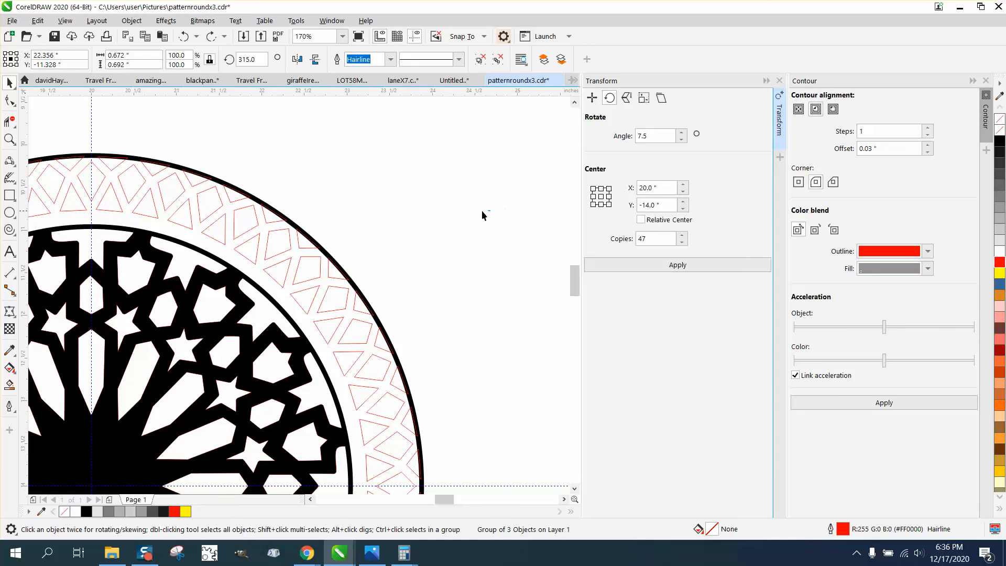
click(481, 215)
click(309, 236)
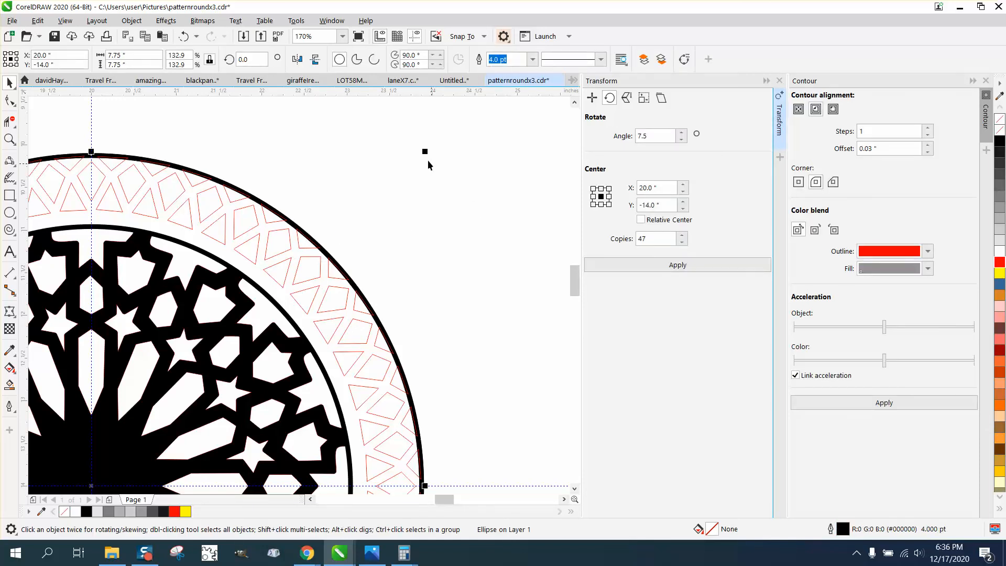
drag(424, 152, 384, 205)
scroll(293, 208, down, 3)
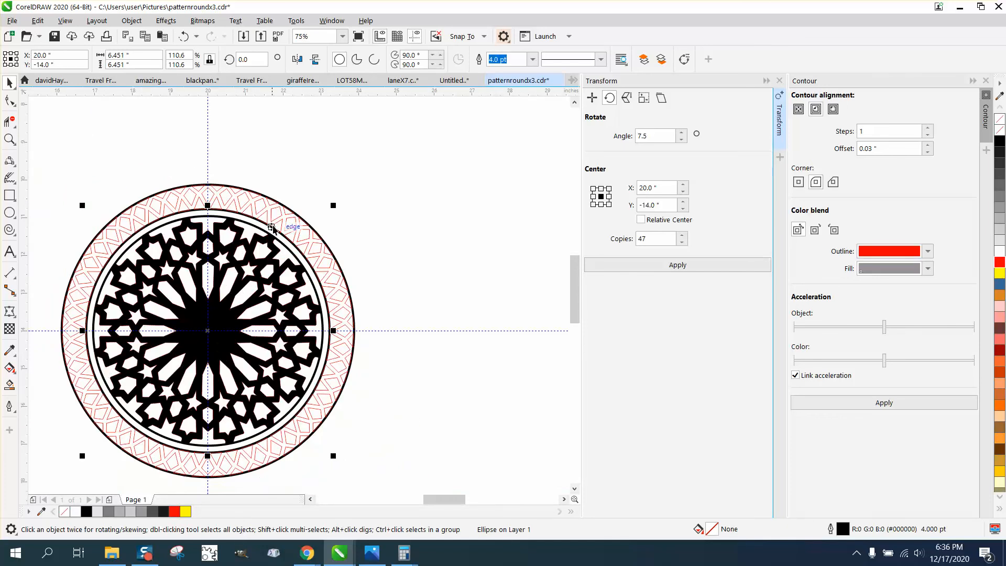
drag(335, 206, 329, 208)
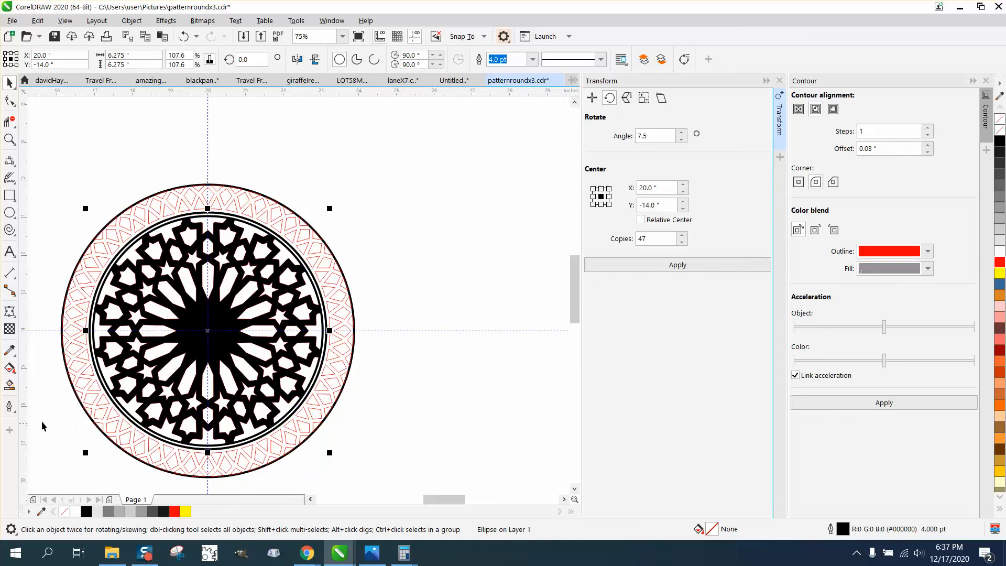
Step: Smart-fill the background of the outer lattice band with black and no outline
click(9, 385)
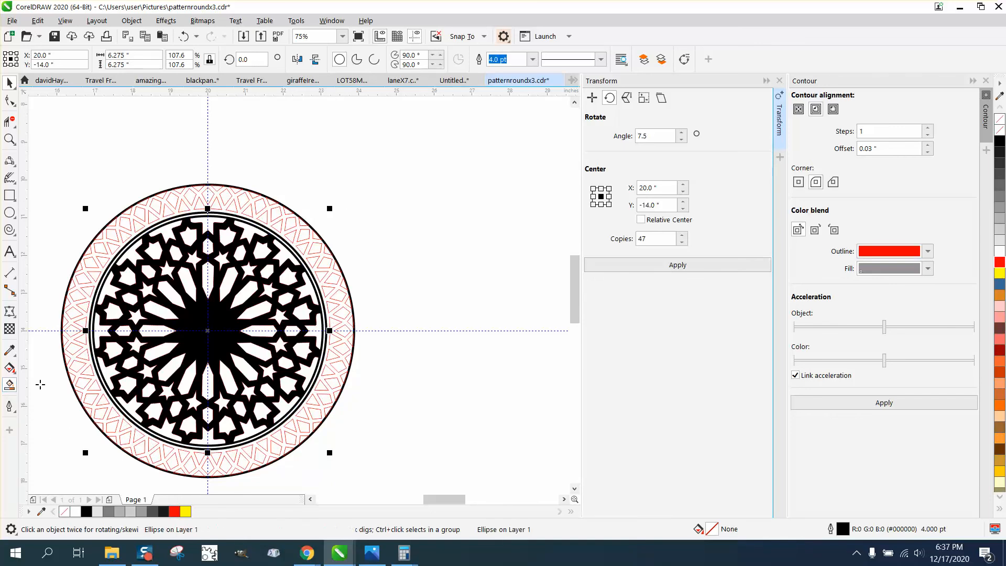
click(80, 288)
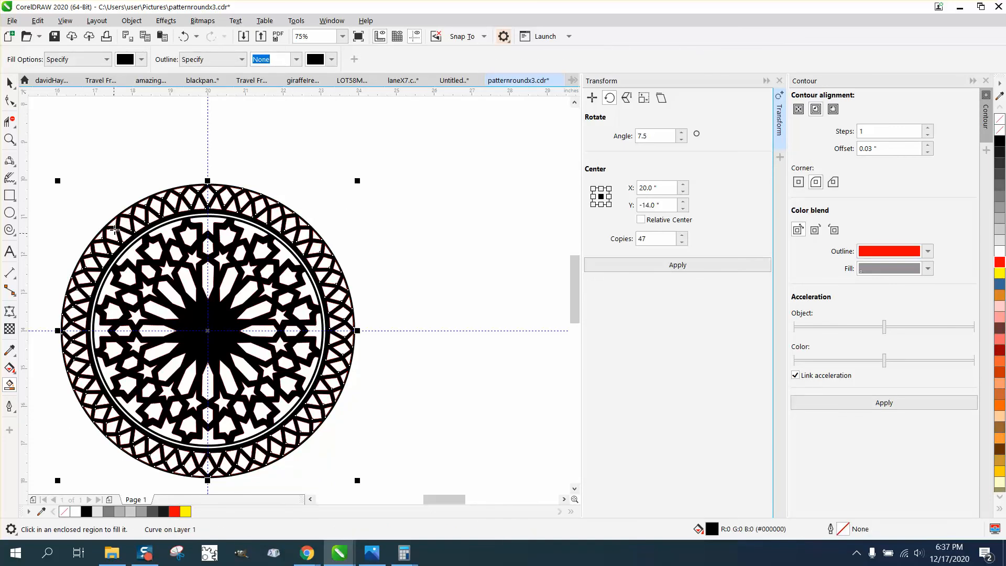
click(9, 82)
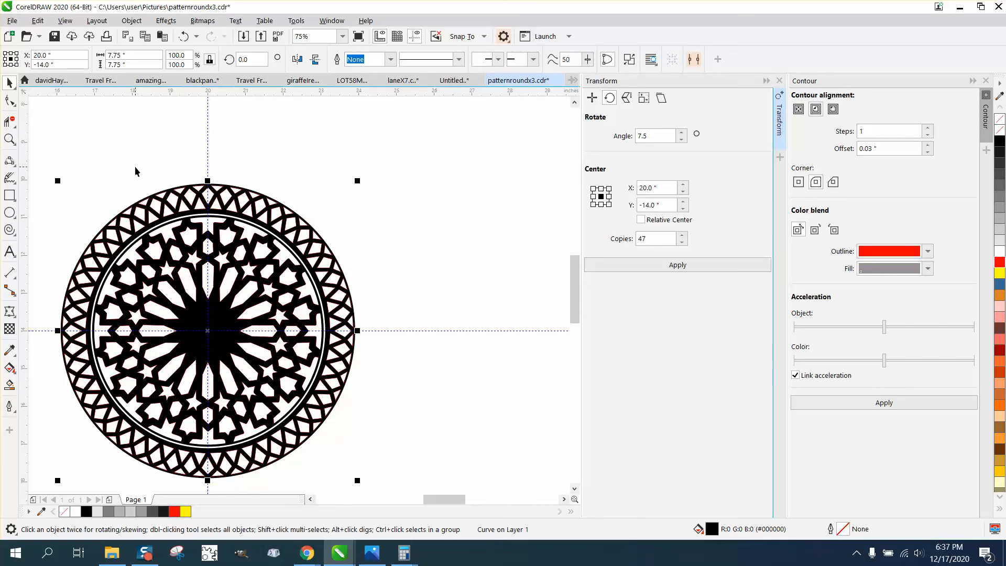
Step: Select the whole rebuilt pattern and change its thick and red outlines to thin black ones
scroll(134, 166, down, 1)
drag(89, 155, 331, 338)
scroll(331, 338, up, 1)
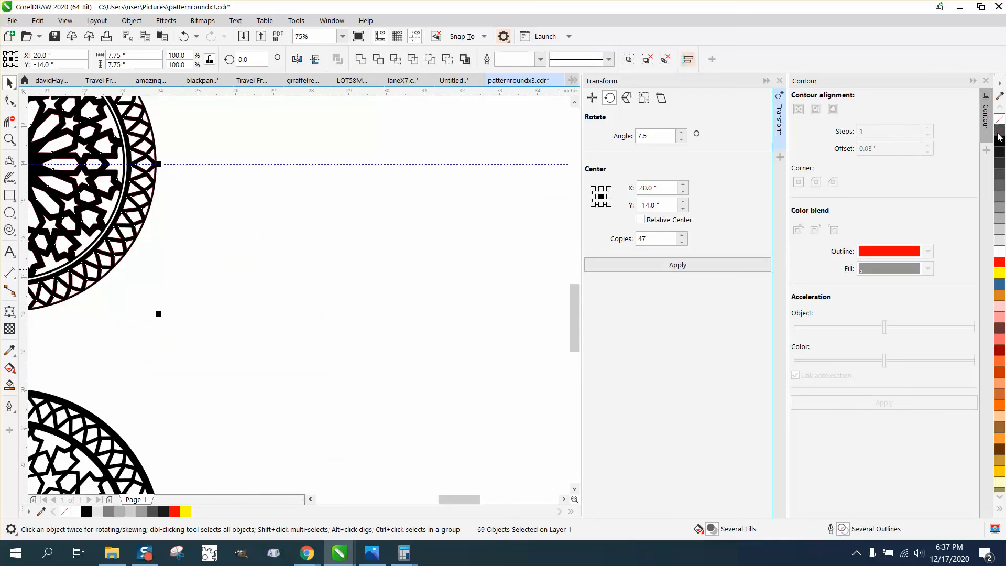
scroll(482, 209, down, 1)
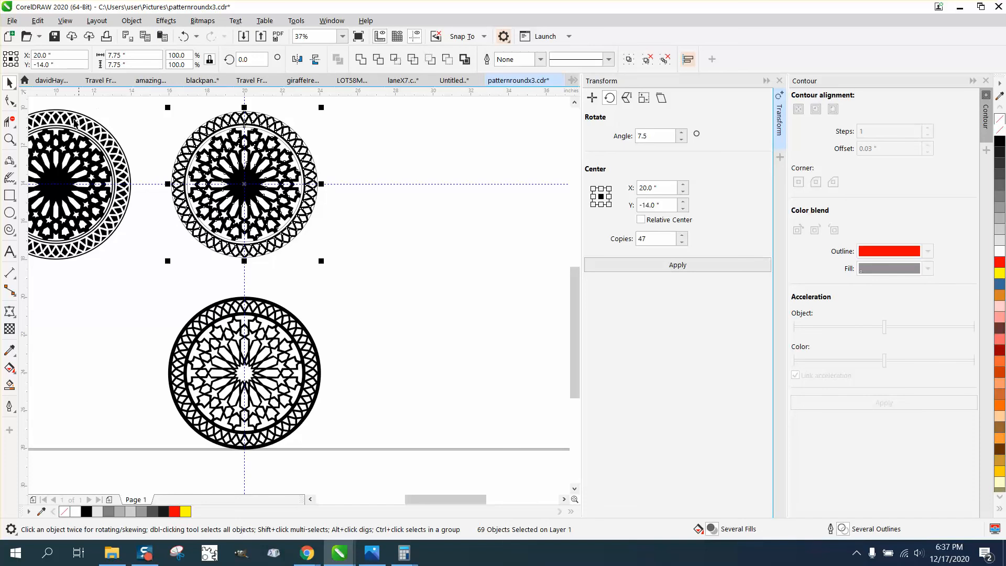
click(9, 139)
drag(179, 108, 343, 149)
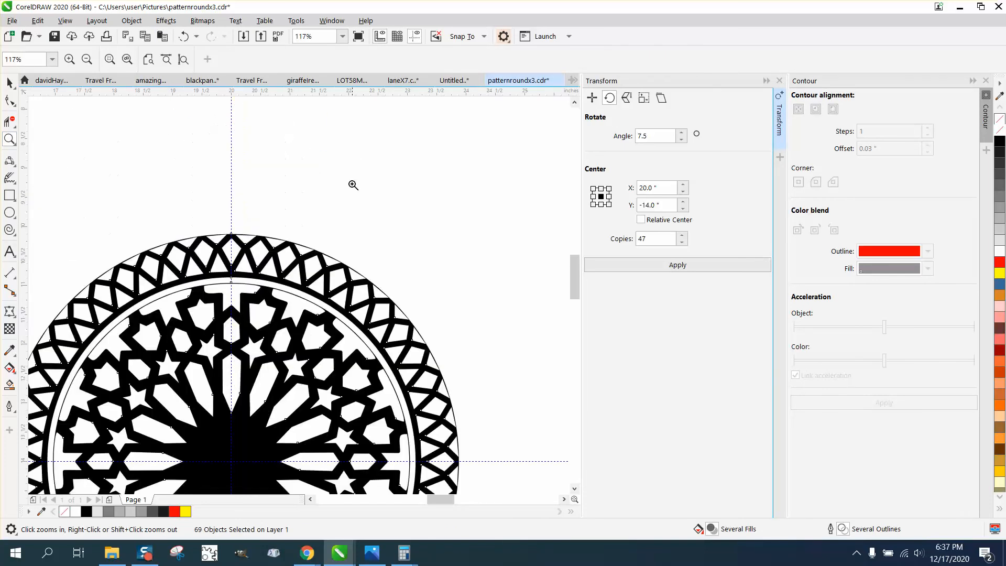
click(9, 83)
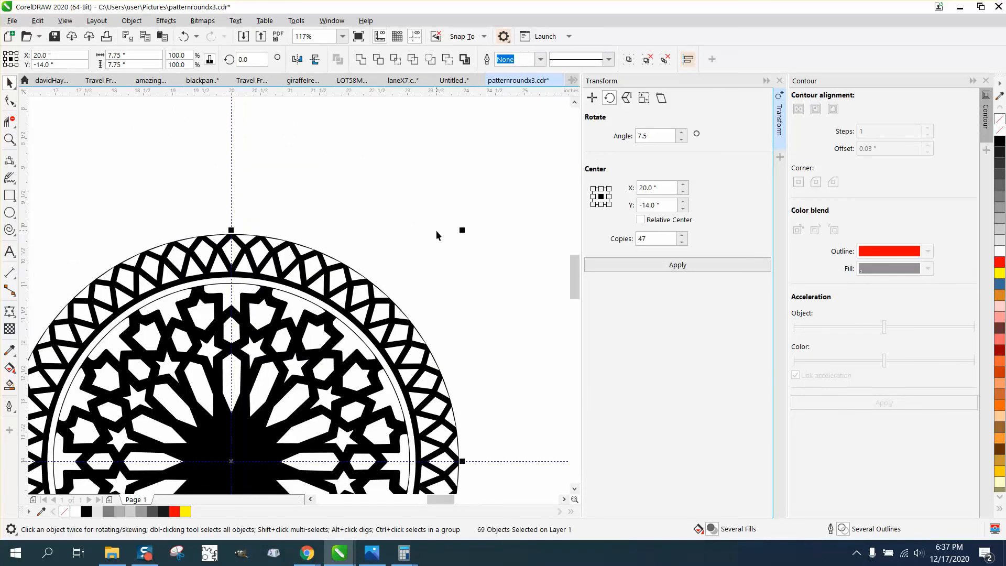
Step: Try moving the black-filled lattice ring off the rosette, and undo the move
key(alt+Tab)
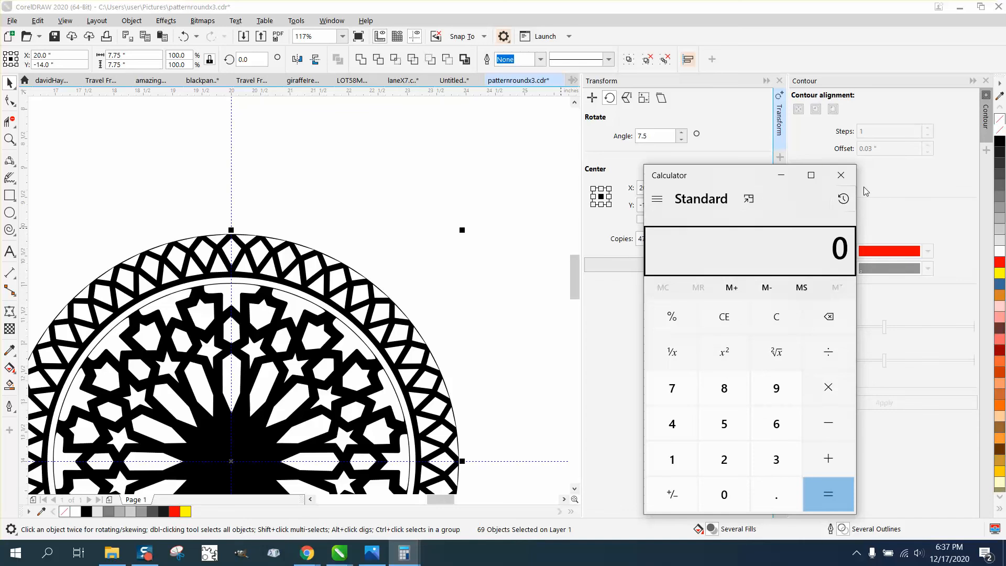
click(840, 175)
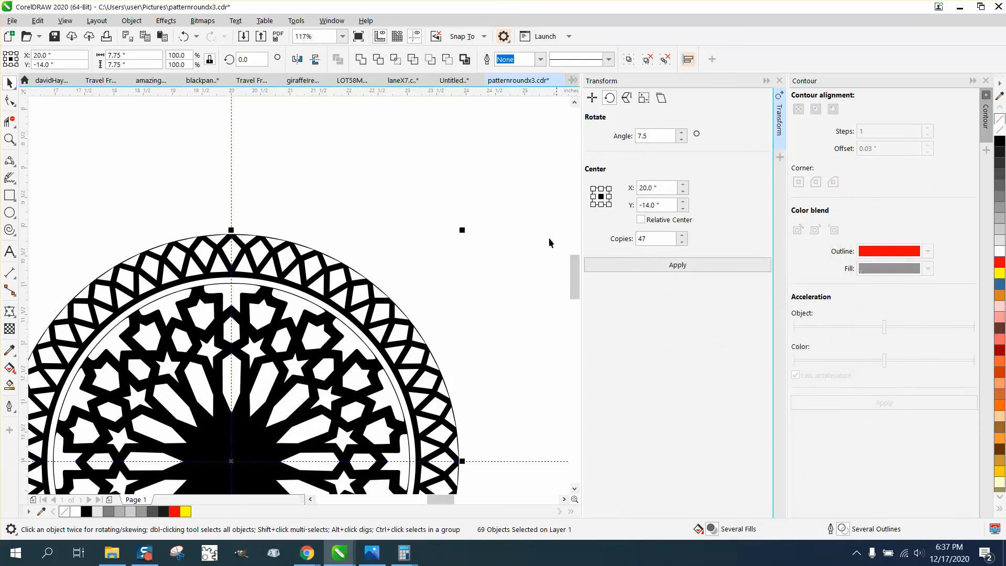
scroll(391, 230, down, 2)
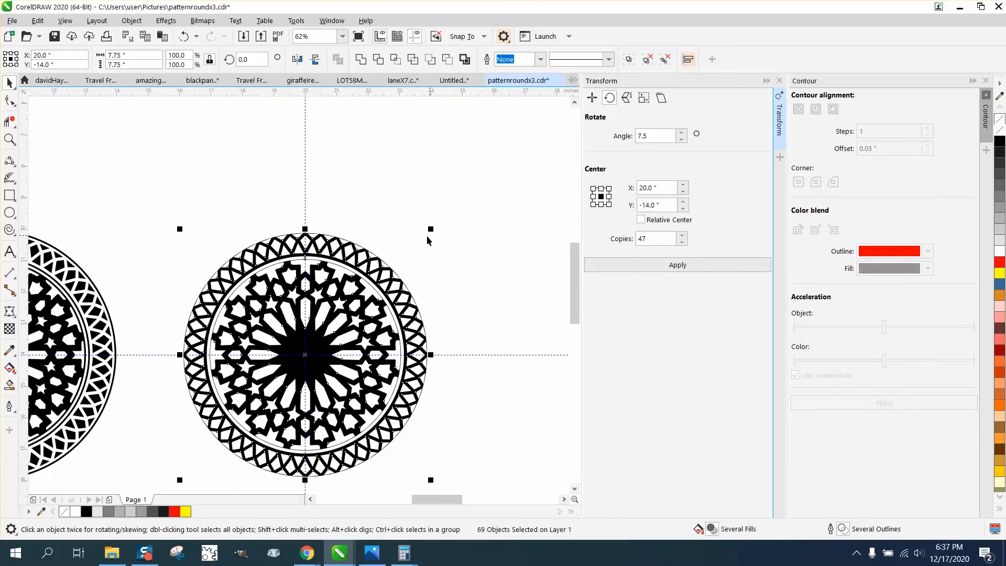
drag(326, 355, 431, 246)
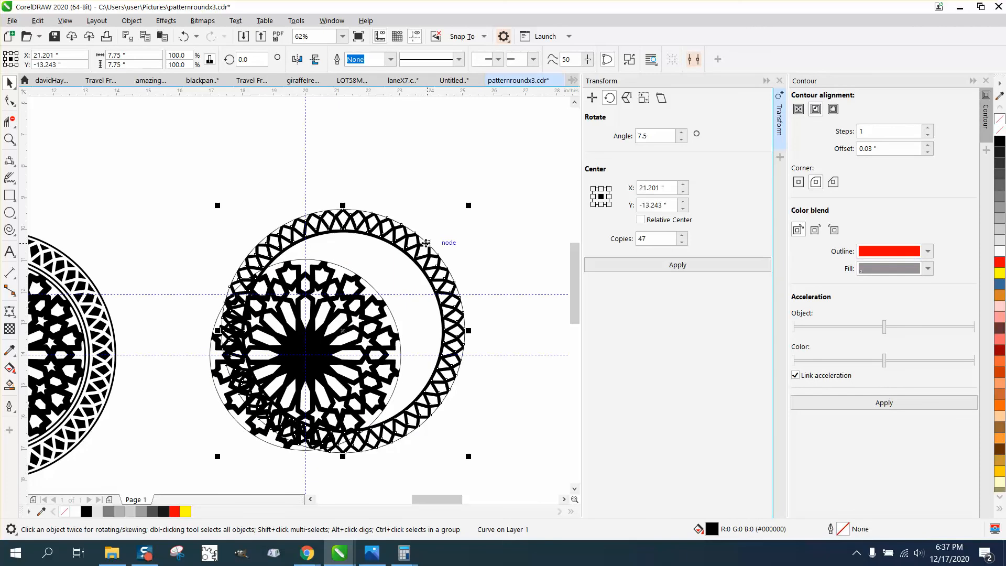
click(183, 36)
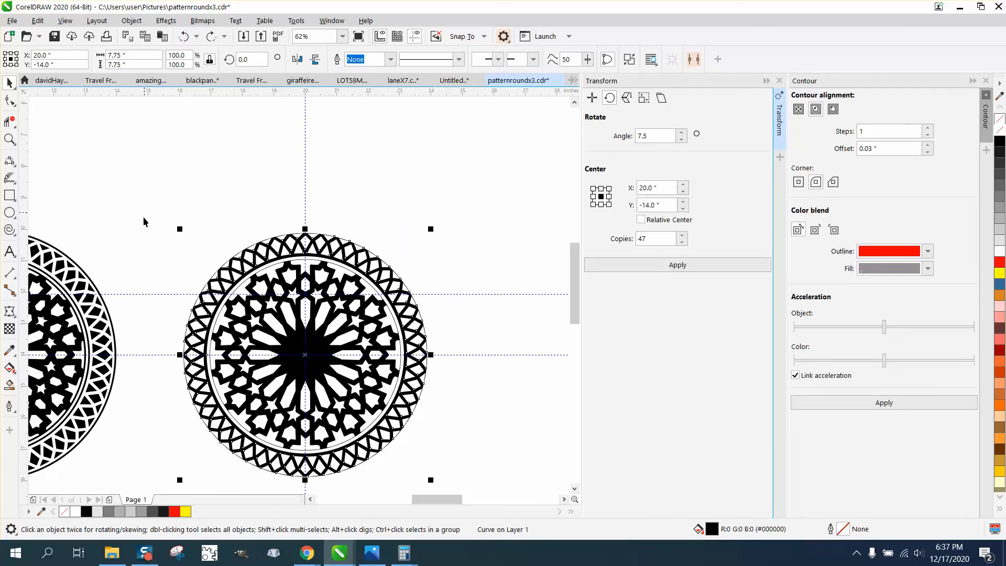
Step: Select all objects of the rebuilt pattern and set their outline width to 2 pt
drag(144, 221, 526, 504)
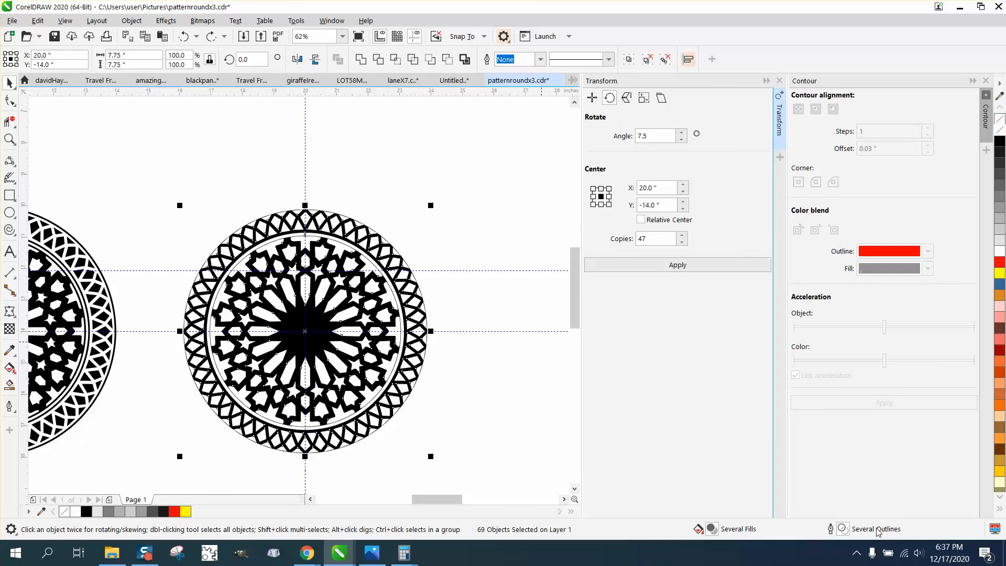
double_click(844, 530)
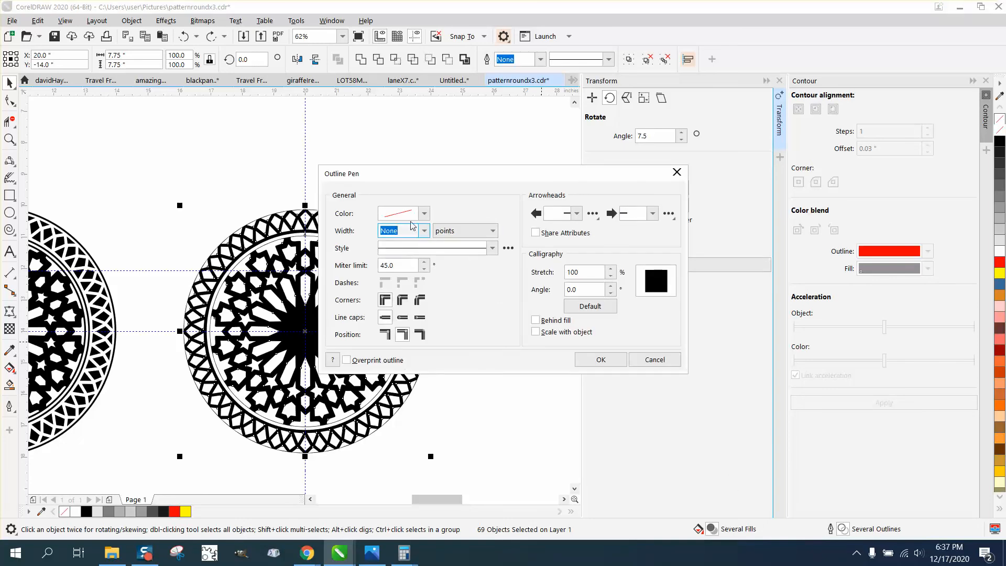
click(424, 231)
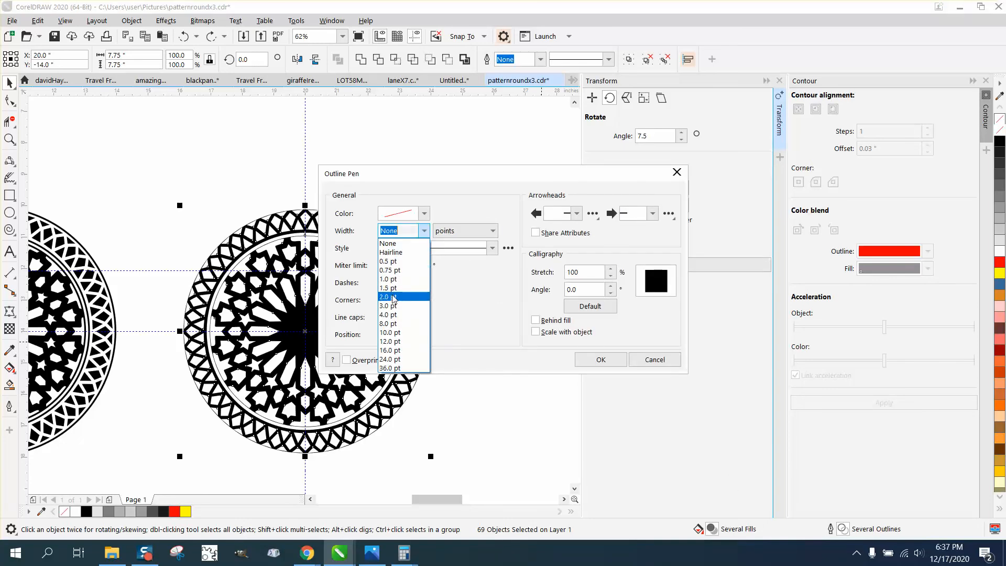
click(394, 297)
click(598, 359)
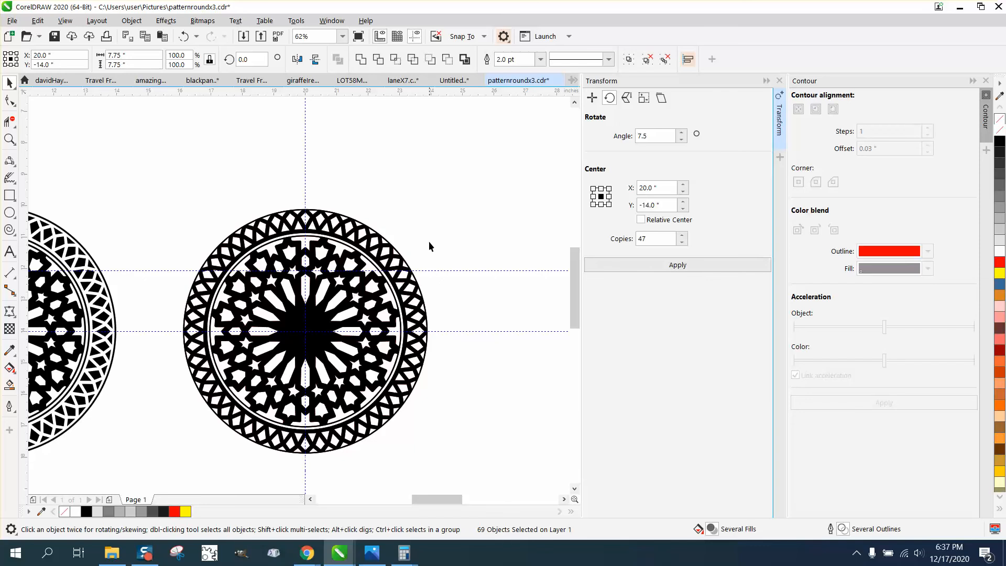
scroll(428, 241, down, 2)
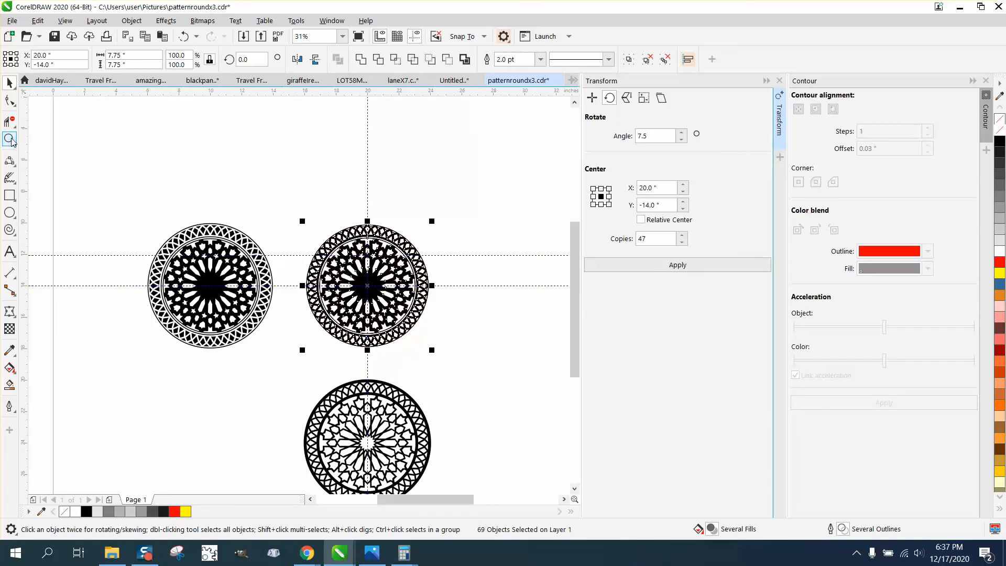
click(9, 139)
drag(341, 205, 413, 249)
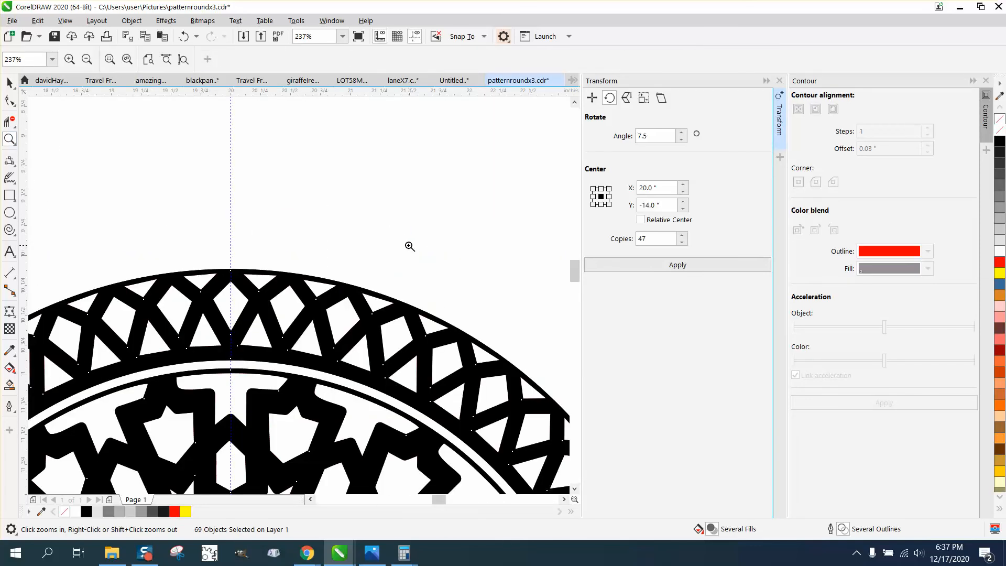
right_click(408, 244)
right_click(396, 240)
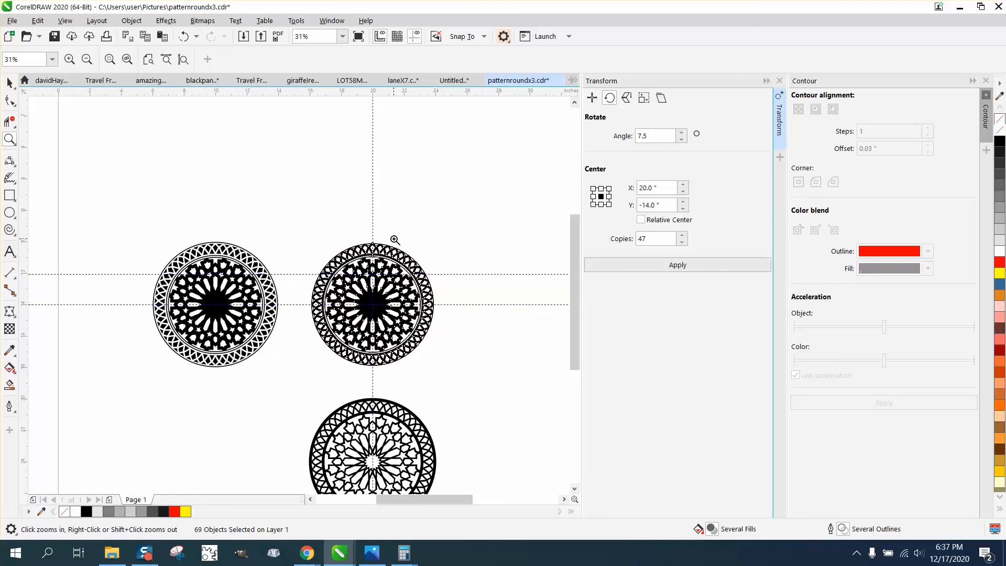